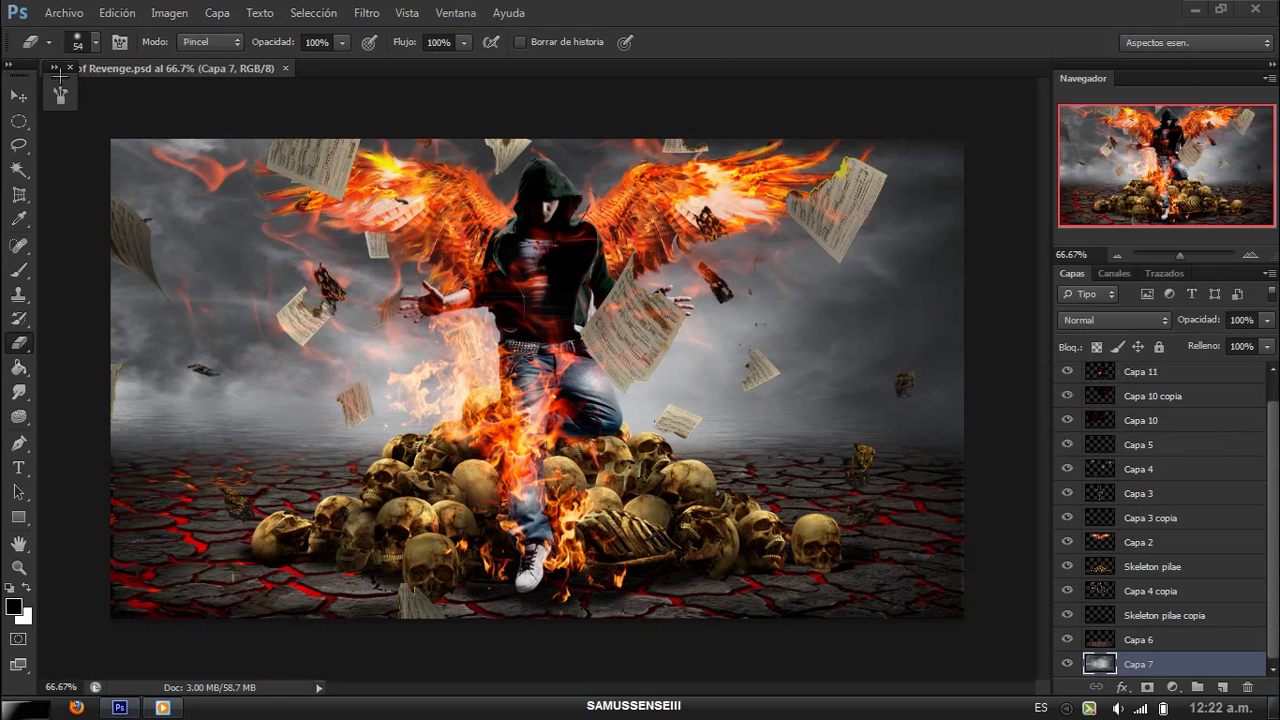
Step: With the Move tool active, delete Capa 11, Capa 10, the figure, wing and Capa 12 fire layers
click(18, 96)
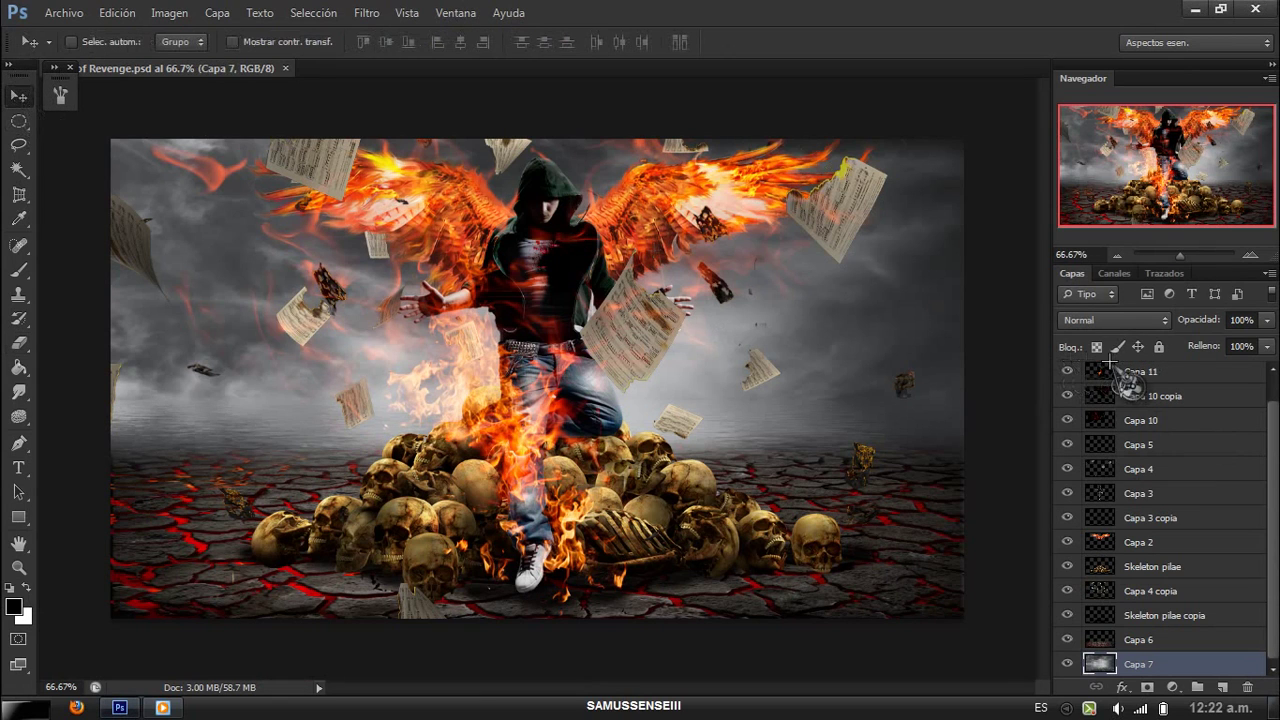
click(1246, 686)
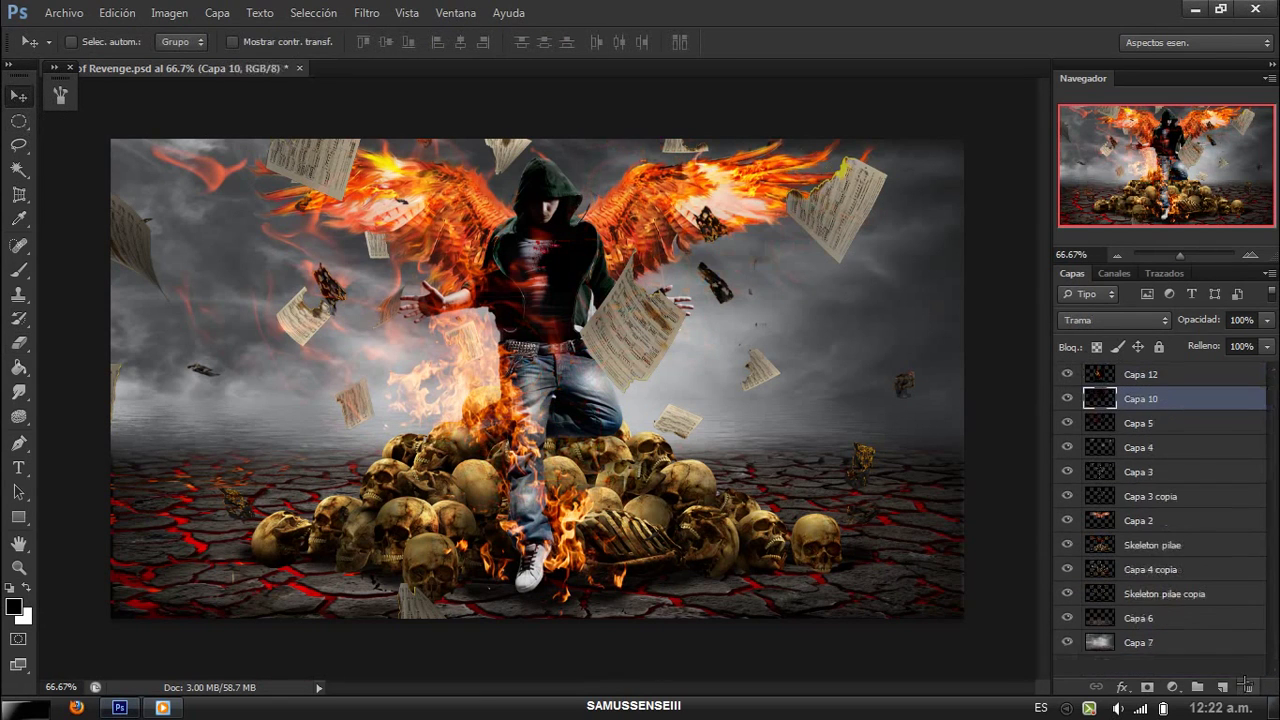
click(1246, 686)
click(1245, 686)
click(1245, 686)
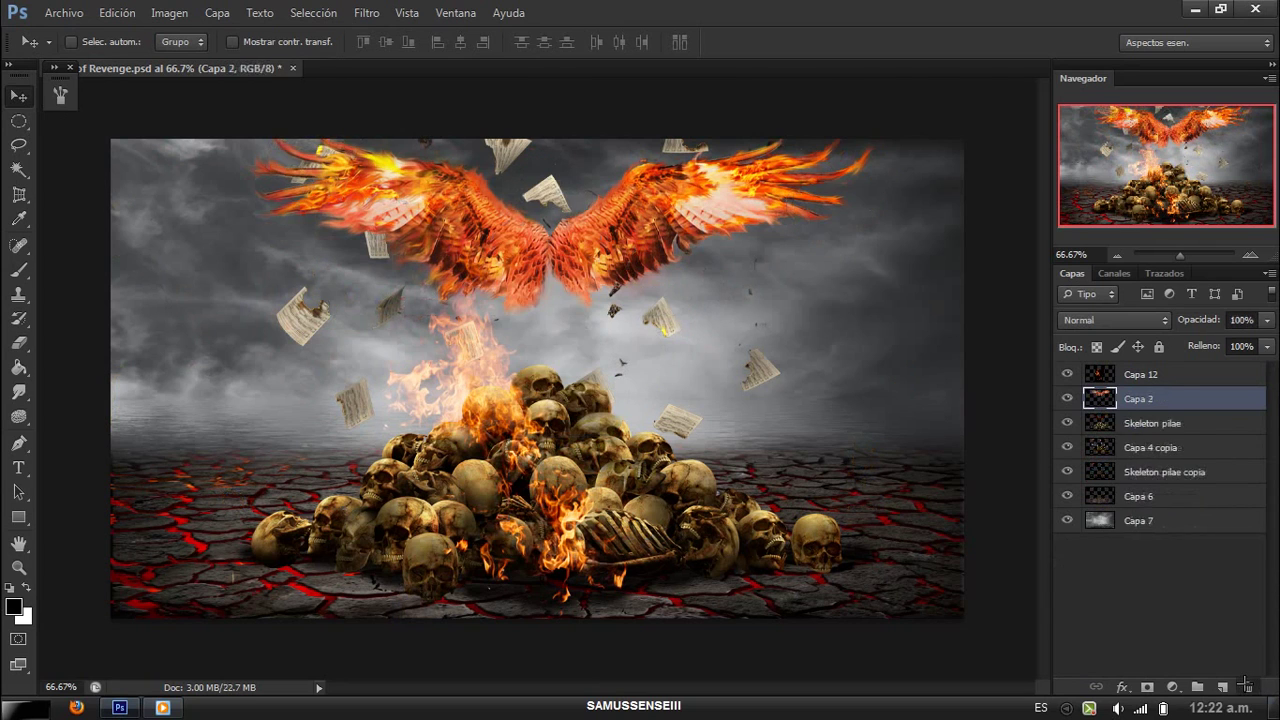
click(1245, 686)
click(1245, 686)
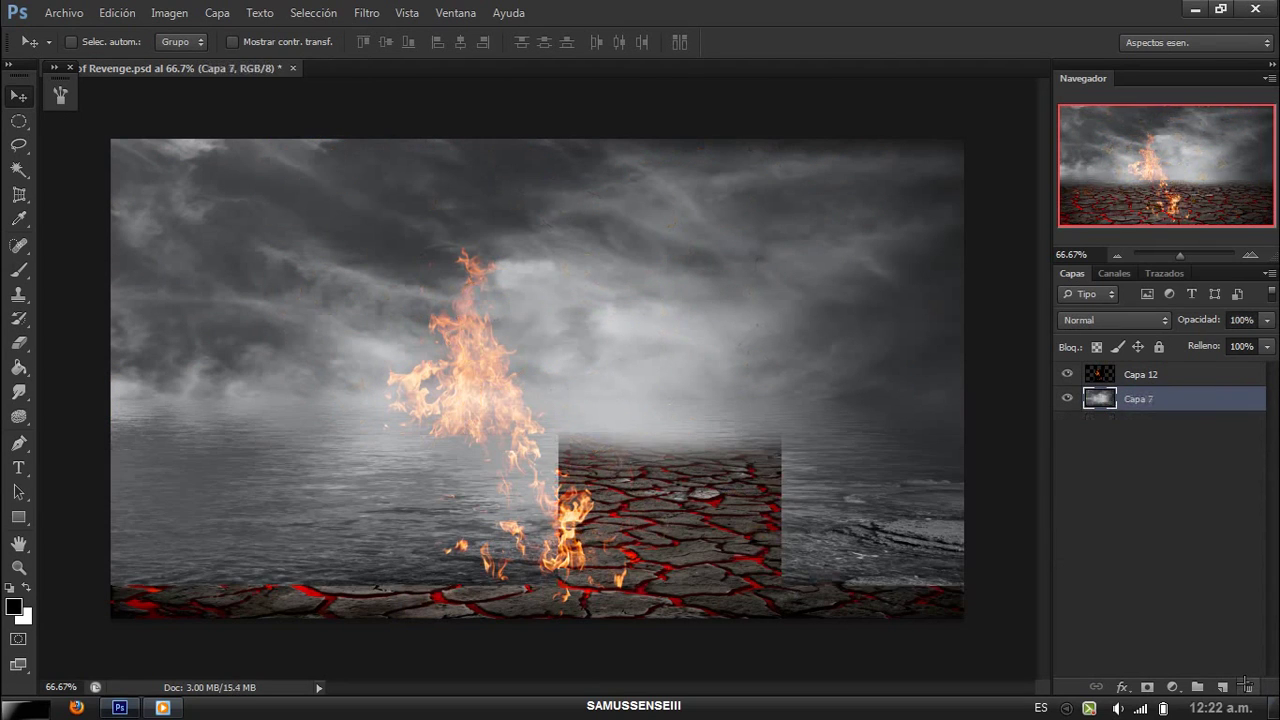
click(1147, 377)
click(1246, 686)
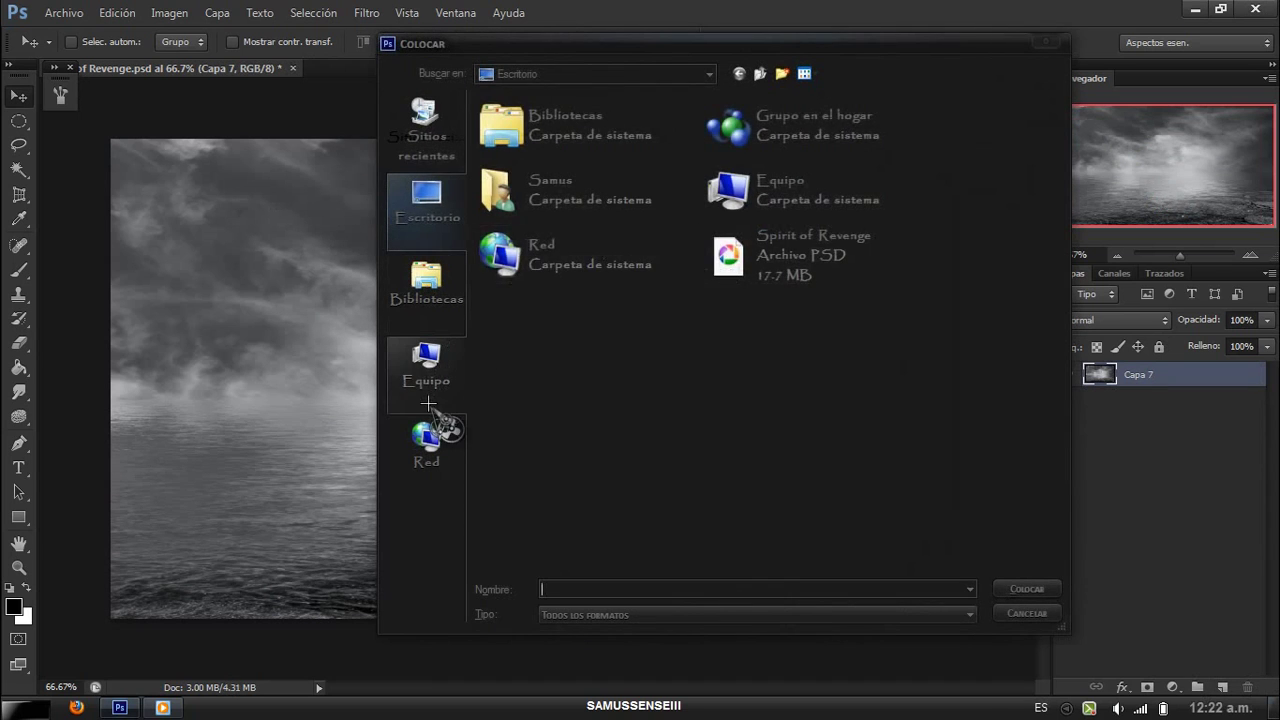
Step: Start File > Place and browse drive F: to the Samus Essential 2 folder
click(427, 370)
click(776, 218)
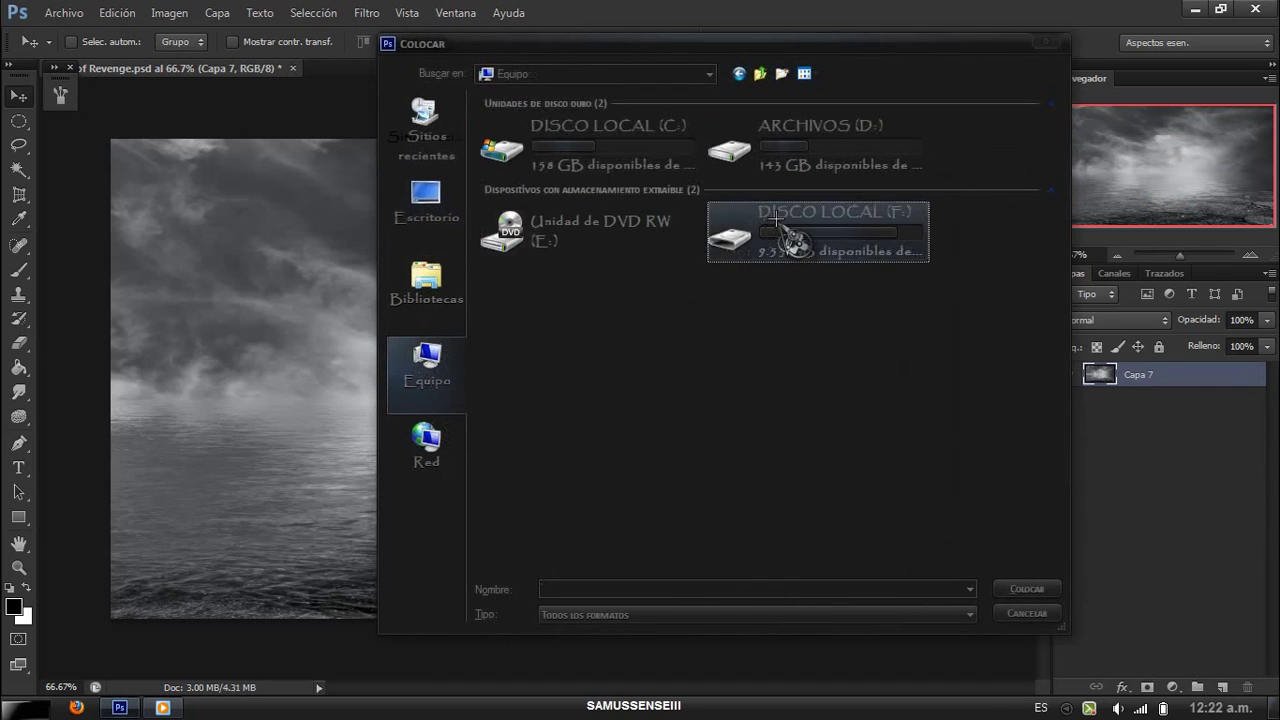
double_click(776, 218)
double_click(592, 194)
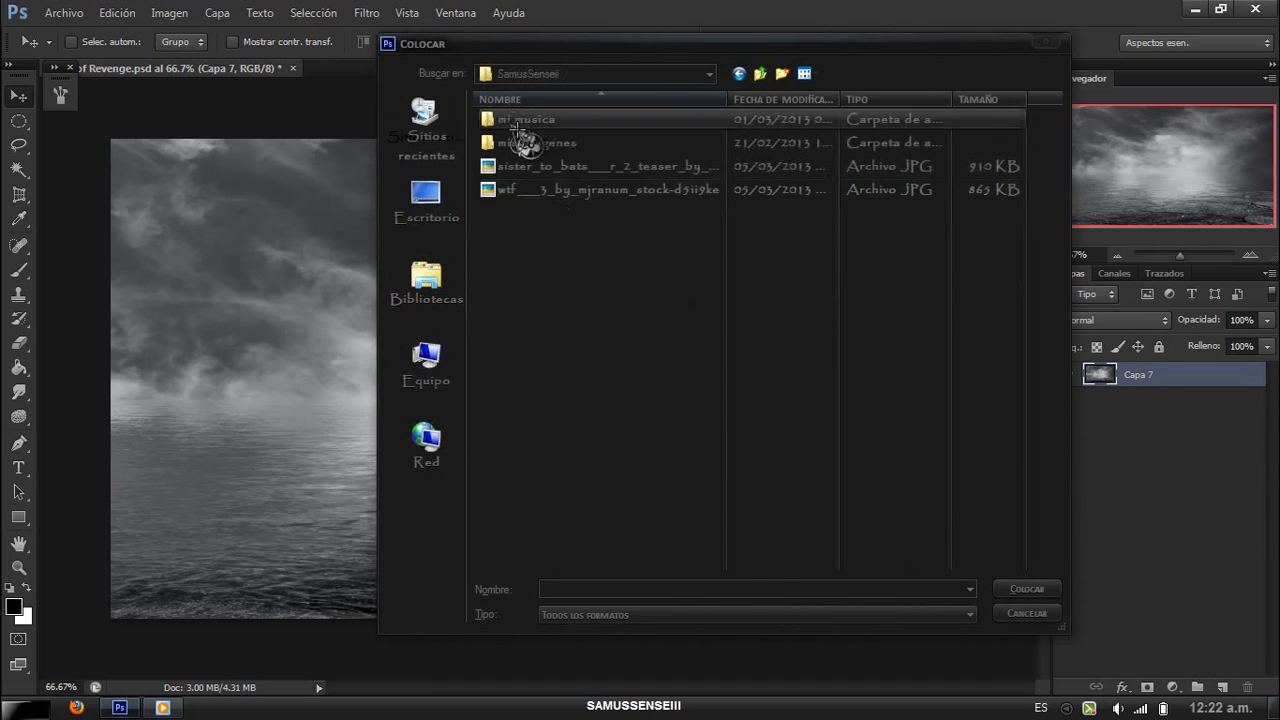
double_click(530, 142)
double_click(577, 261)
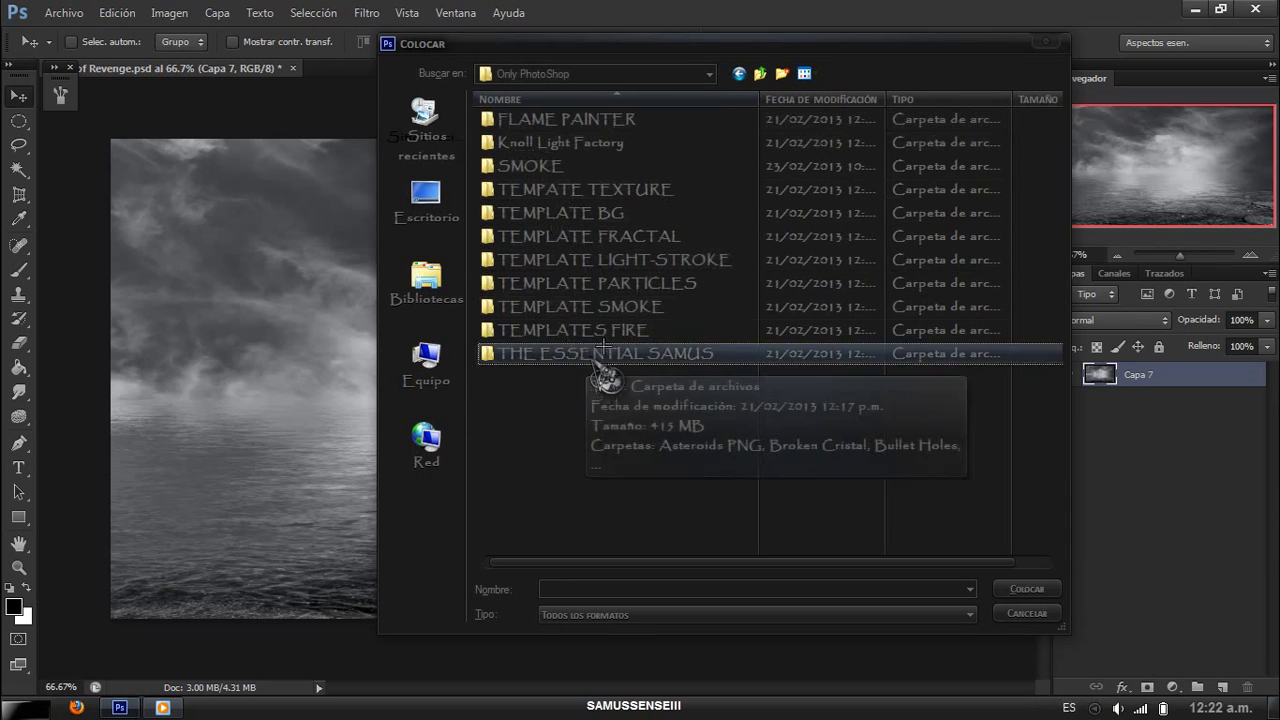
double_click(590, 356)
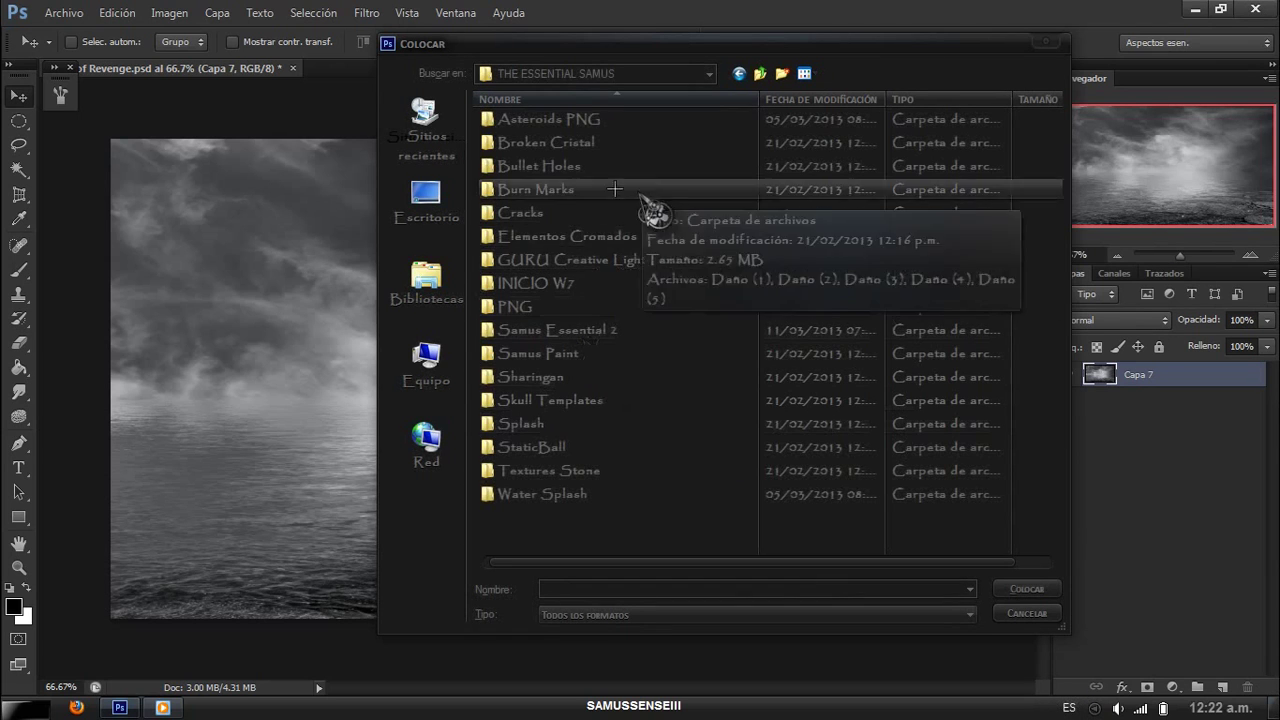
click(600, 353)
double_click(592, 330)
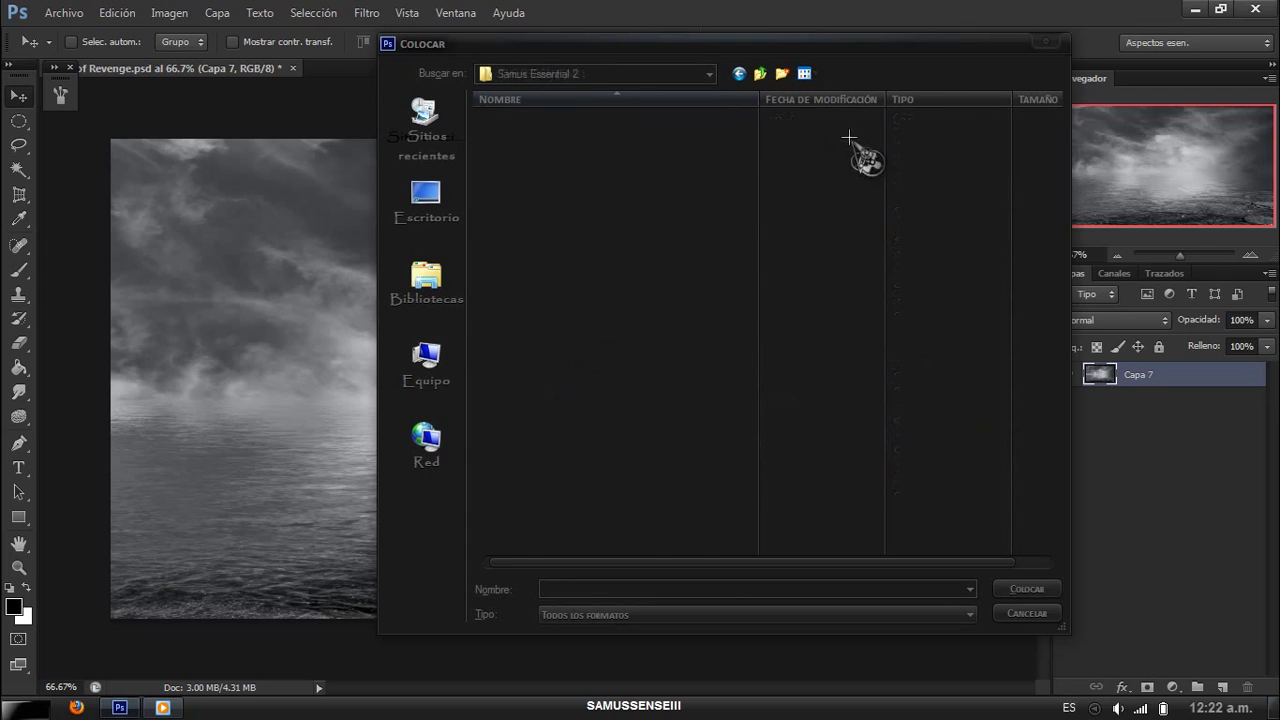
Step: Show files as Large Icons and place image 85652096 into the document
click(805, 73)
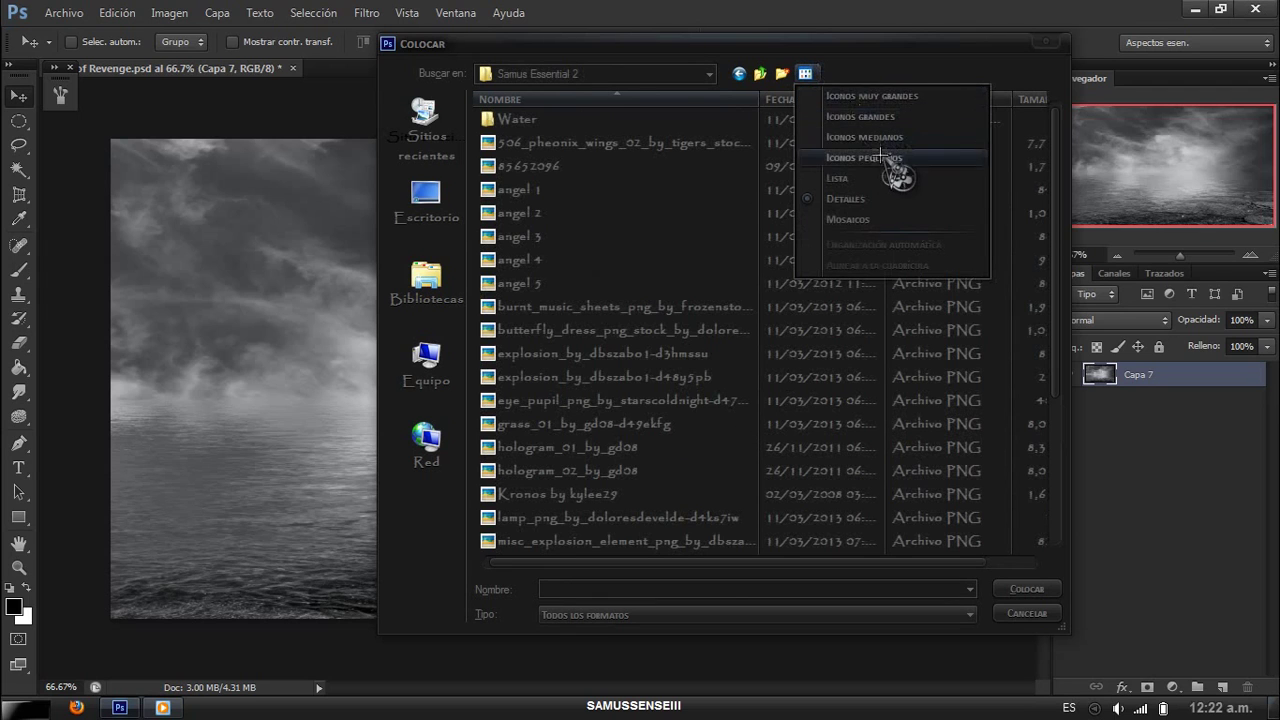
click(860, 117)
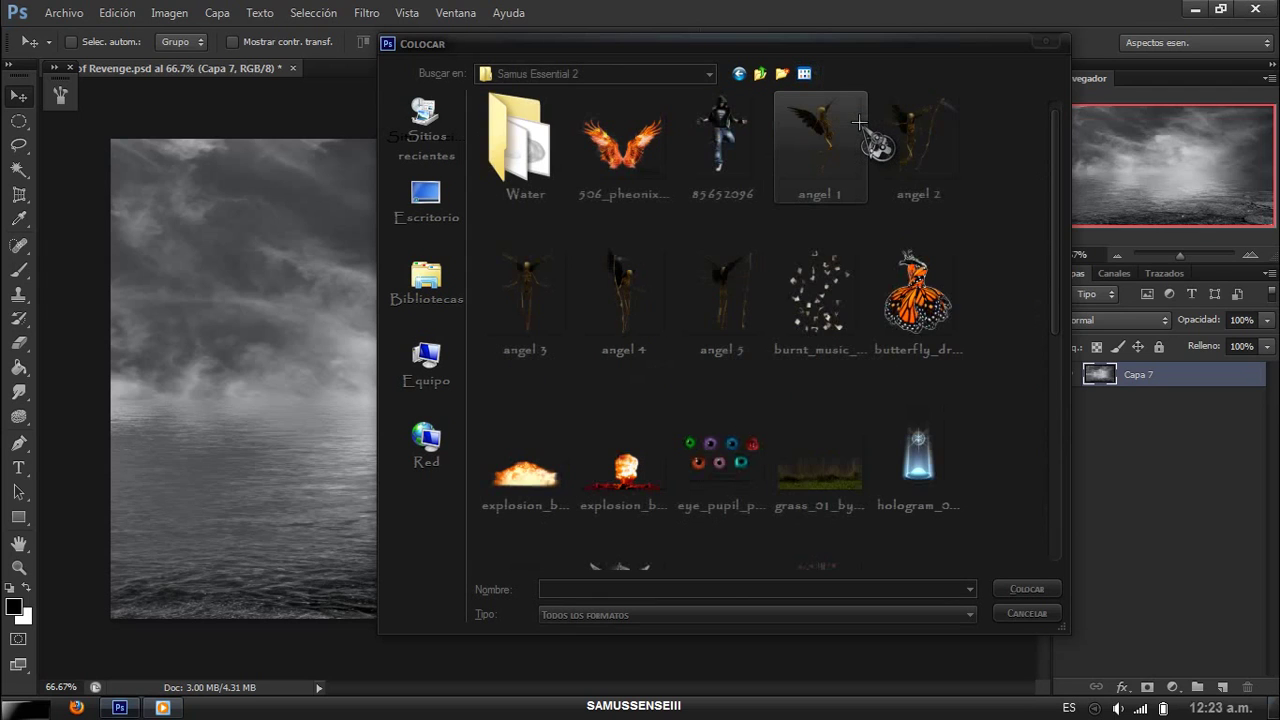
click(622, 140)
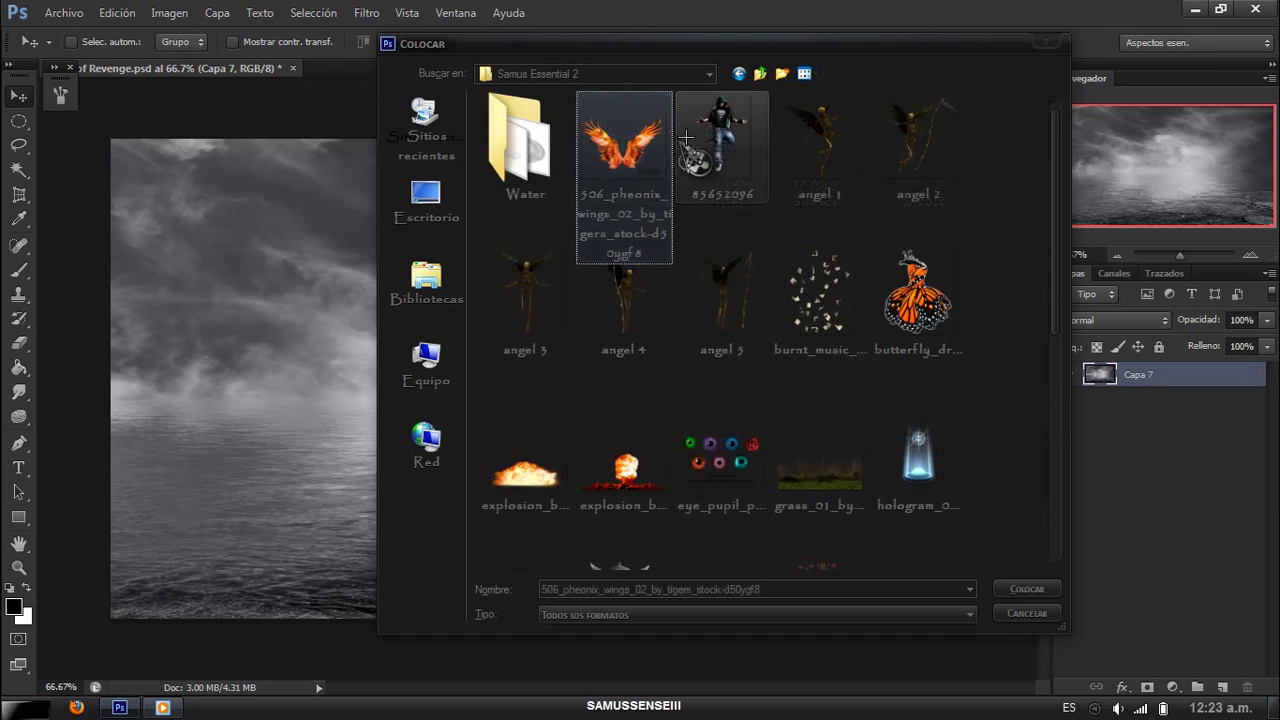
key(Right)
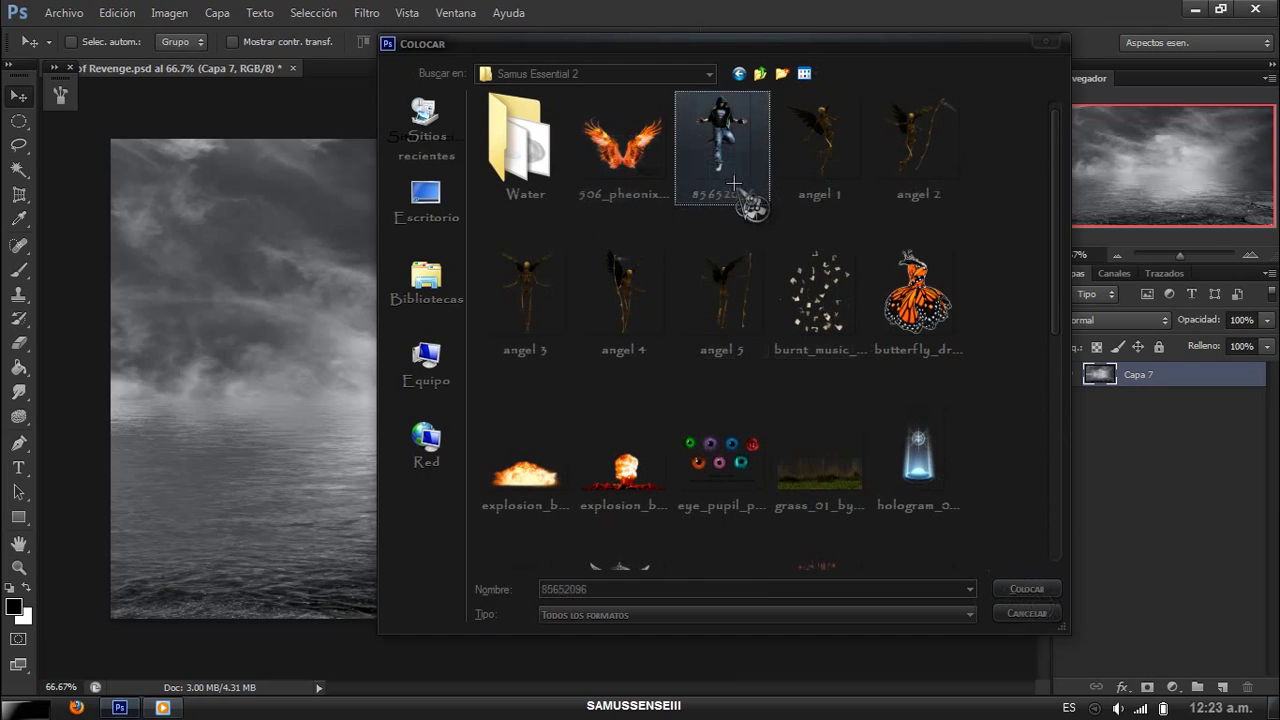
click(1019, 592)
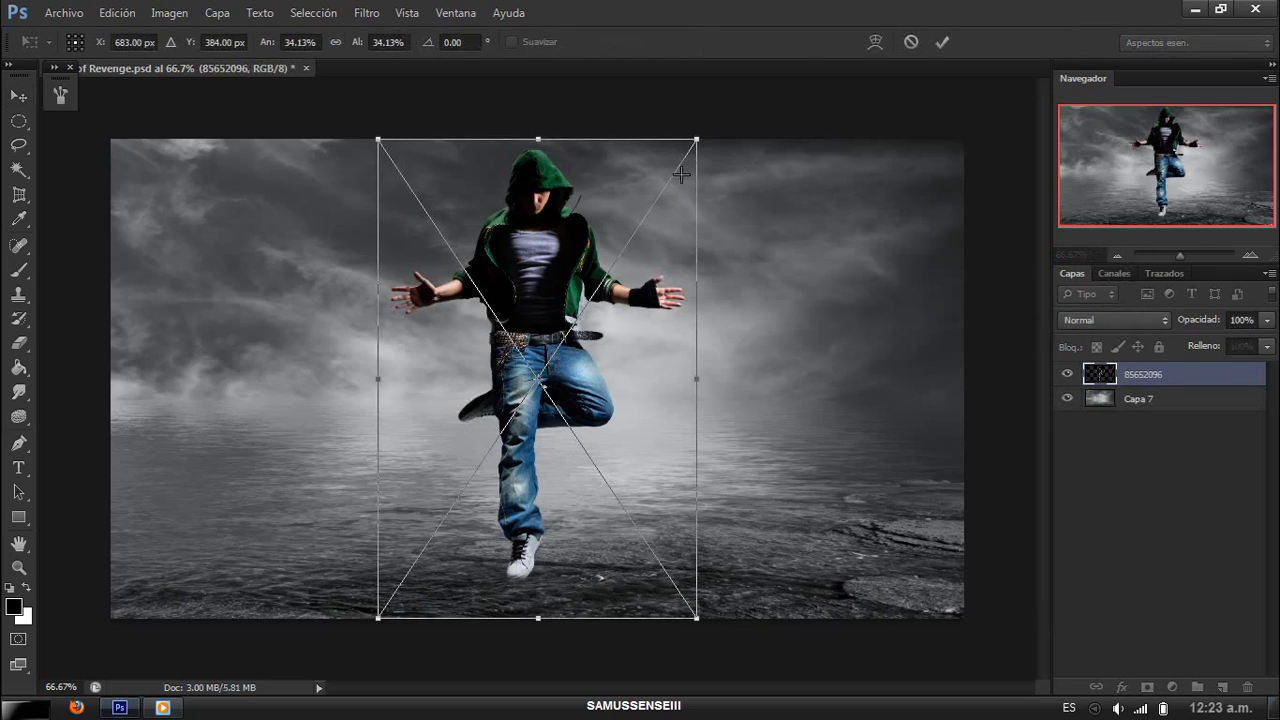
Step: Commit the placed dancer image and rasterize the 85652096 layer
key(Return)
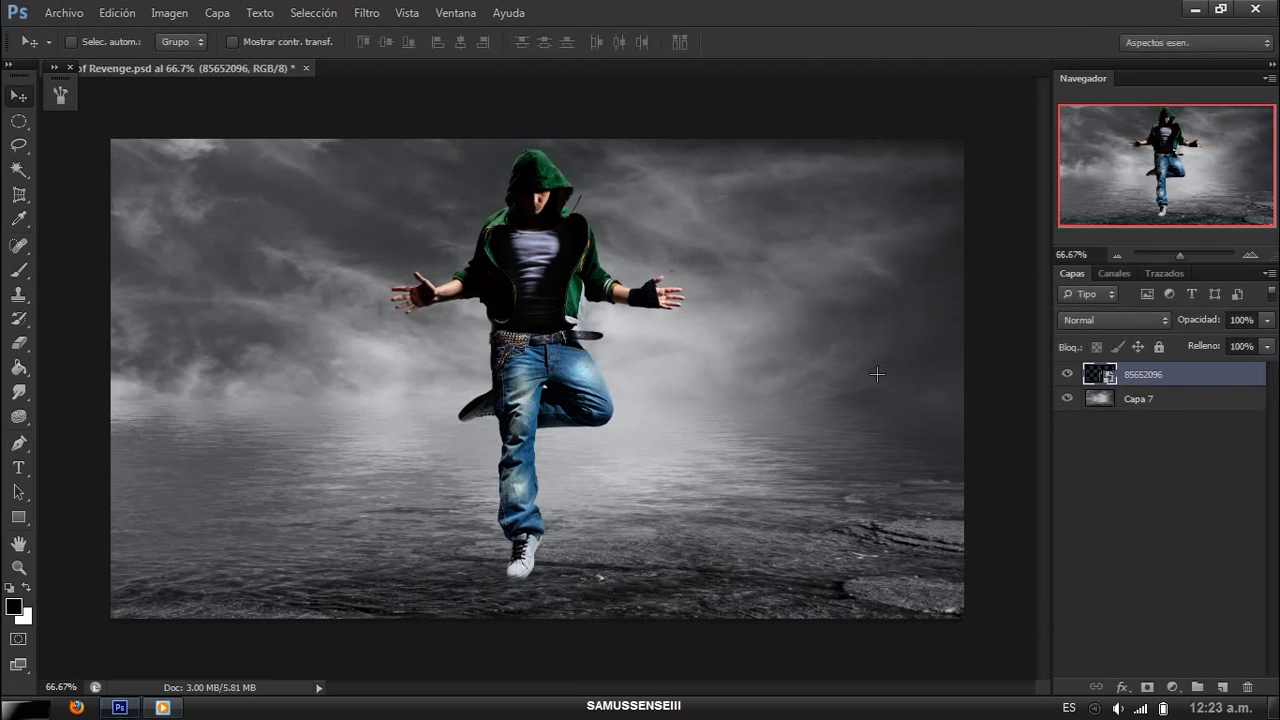
right_click(1167, 380)
click(1022, 273)
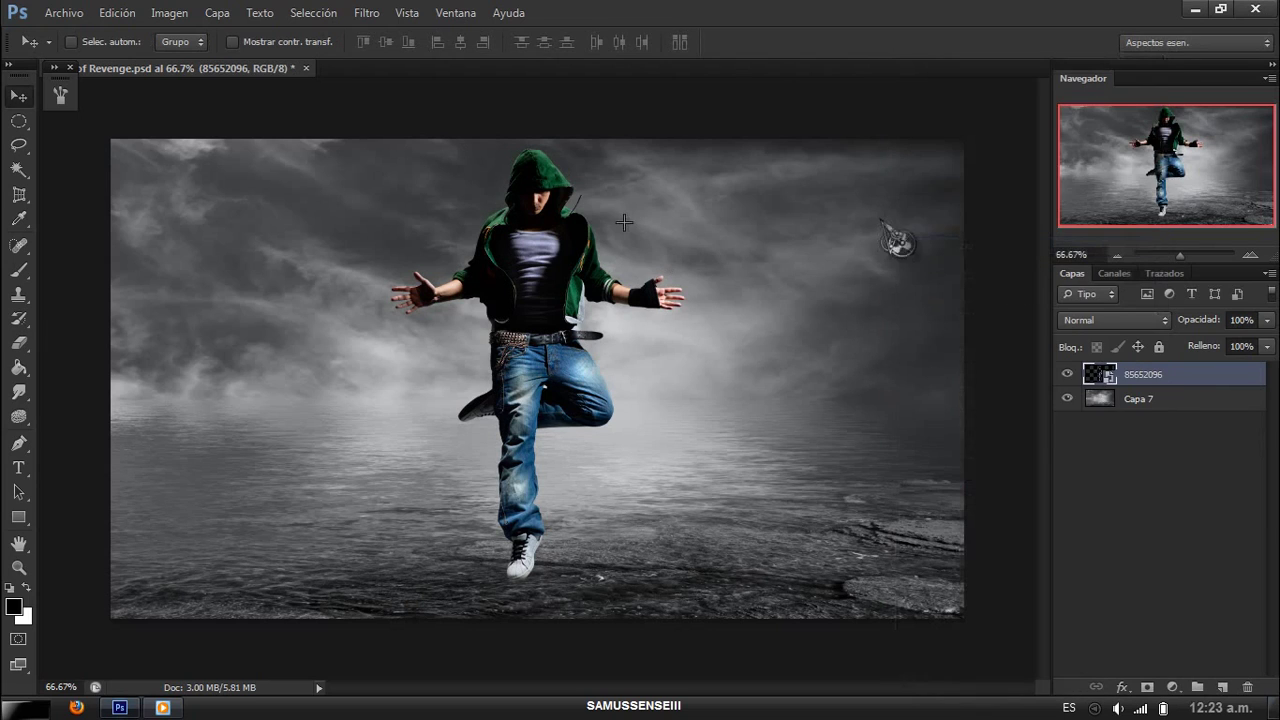
Step: Select the Sponge tool to desaturate the dancer's green hoodie and jeans
click(19, 416)
right_click(19, 416)
click(102, 452)
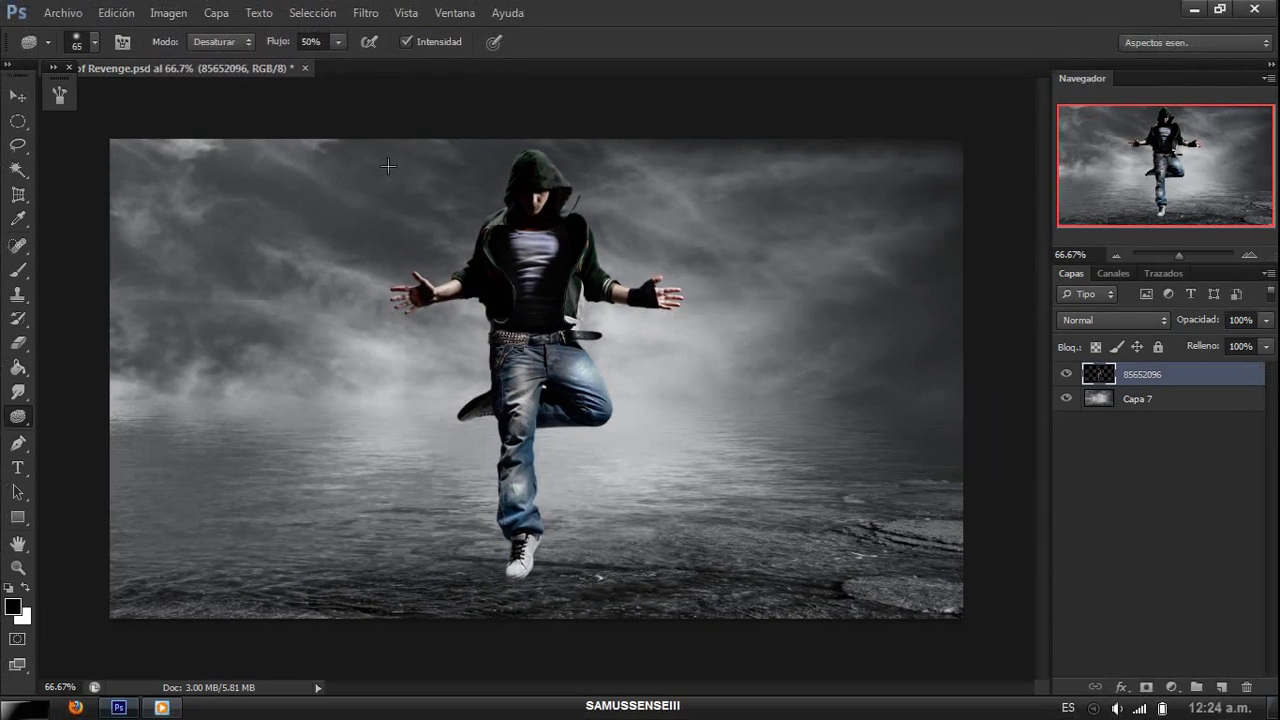
Step: Place and commit the 506_pheonix_wings image over the dancer
key(ctrl+o)
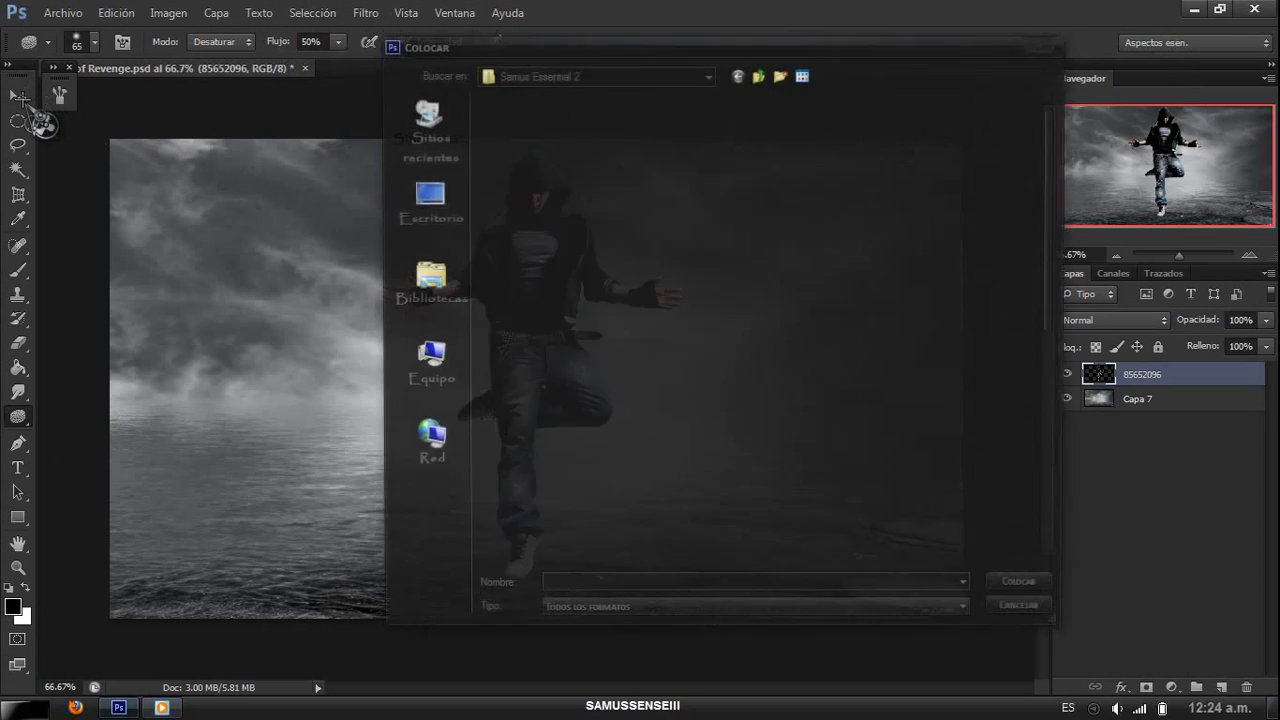
key(Escape)
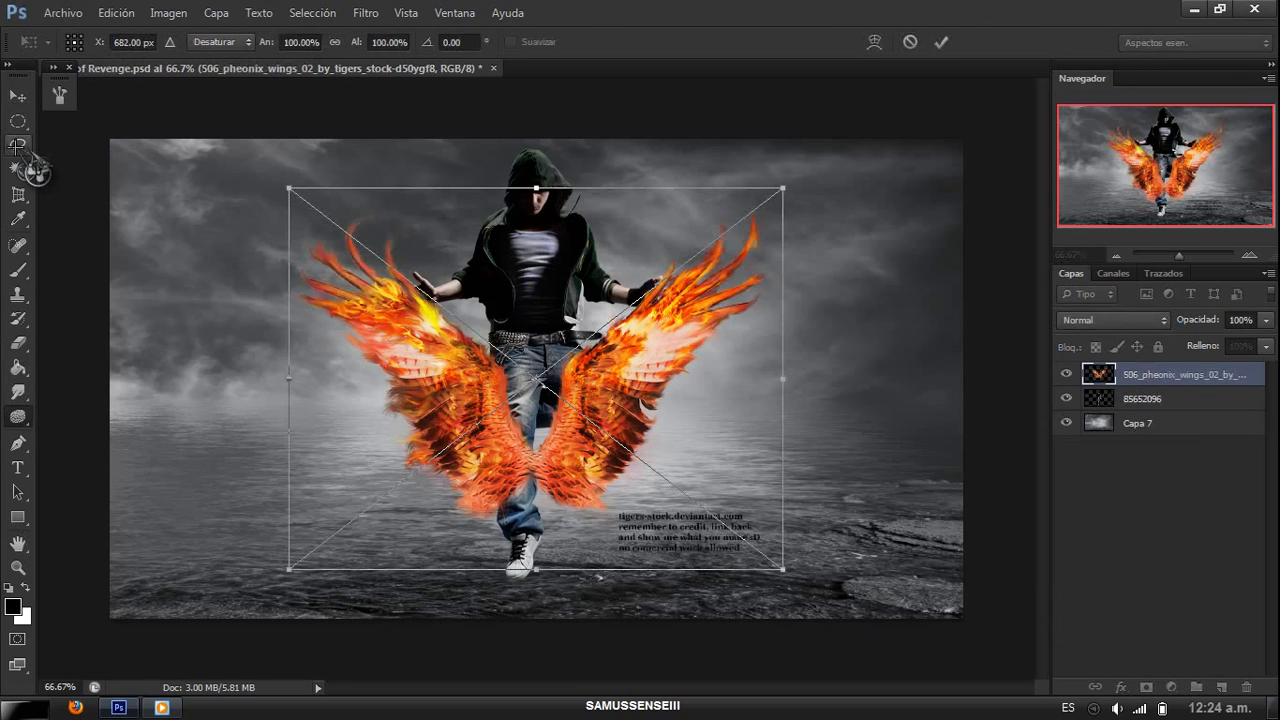
click(17, 145)
Step: Lasso the wings' watermark text, rasterize the wings layer, and delete the text
click(710, 505)
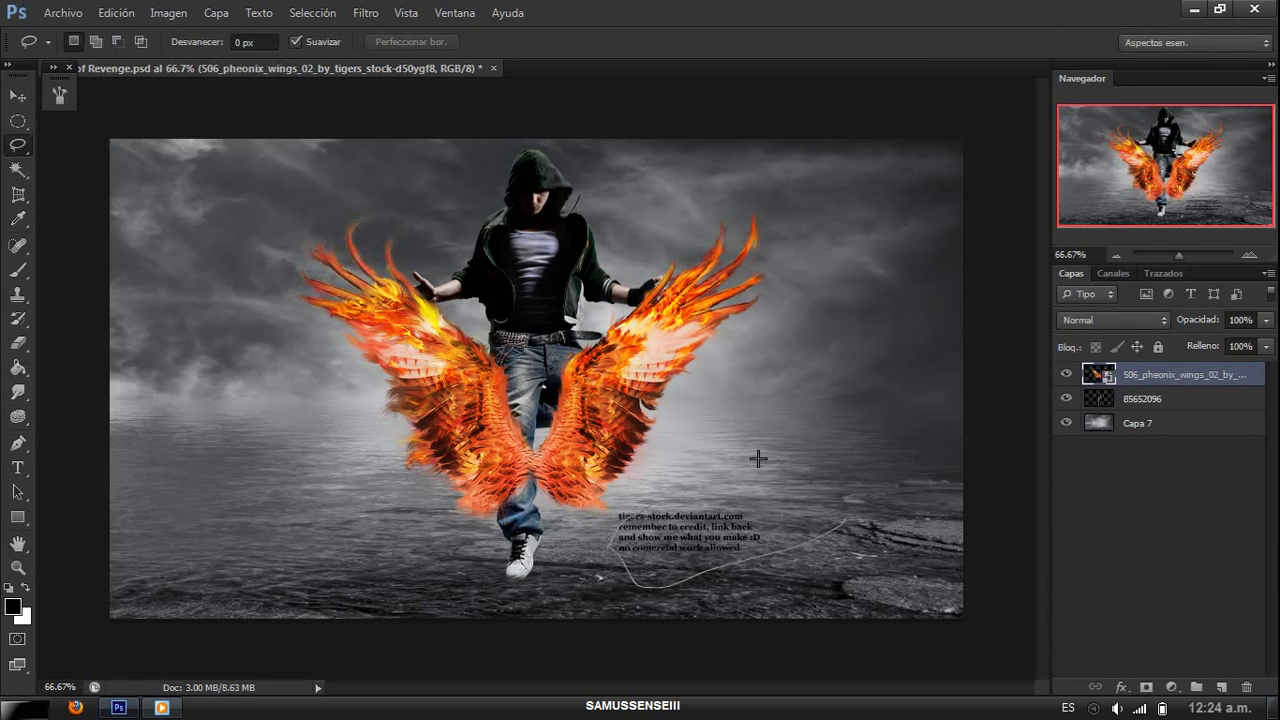
drag(729, 485, 716, 493)
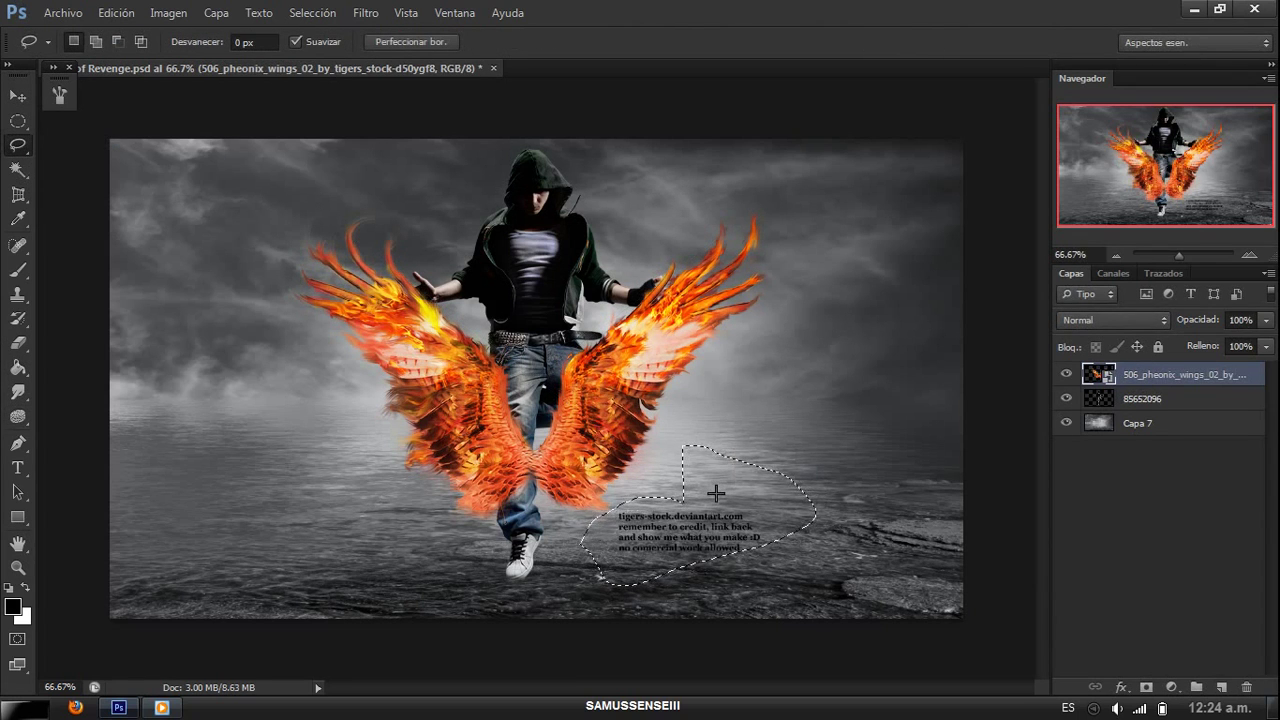
key(Delete)
click(612, 276)
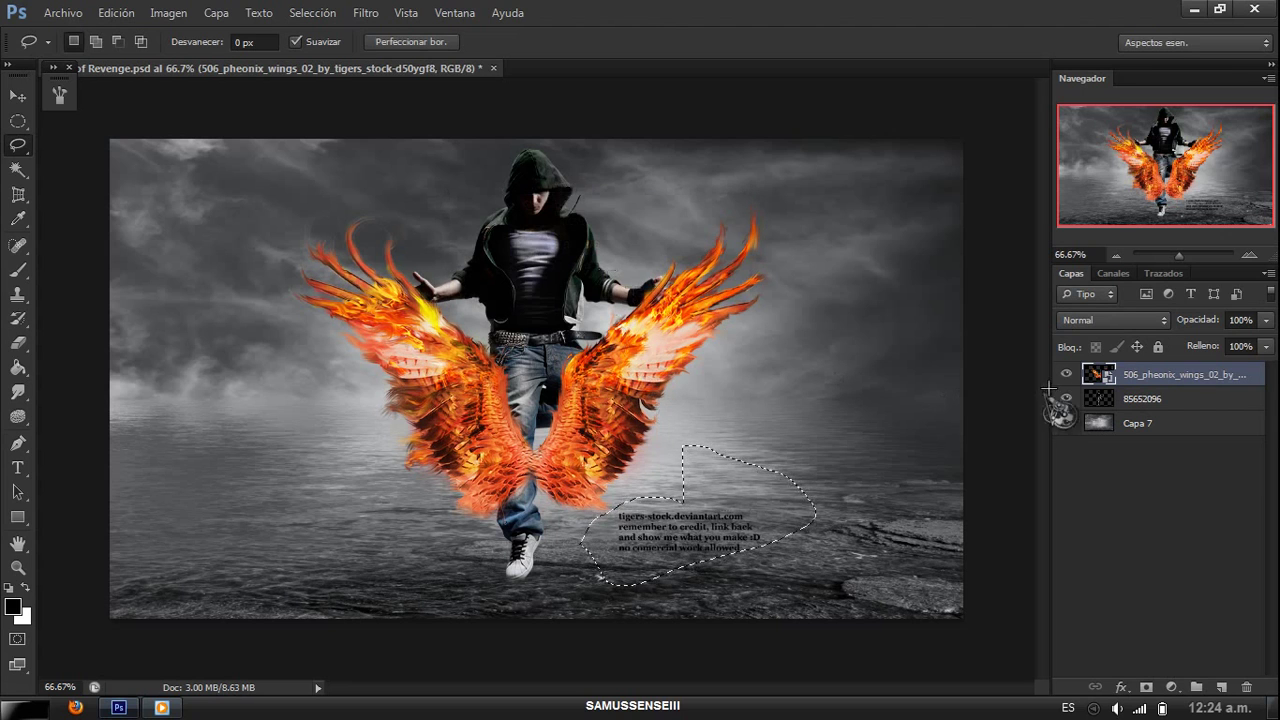
right_click(1124, 366)
click(1018, 284)
key(Delete)
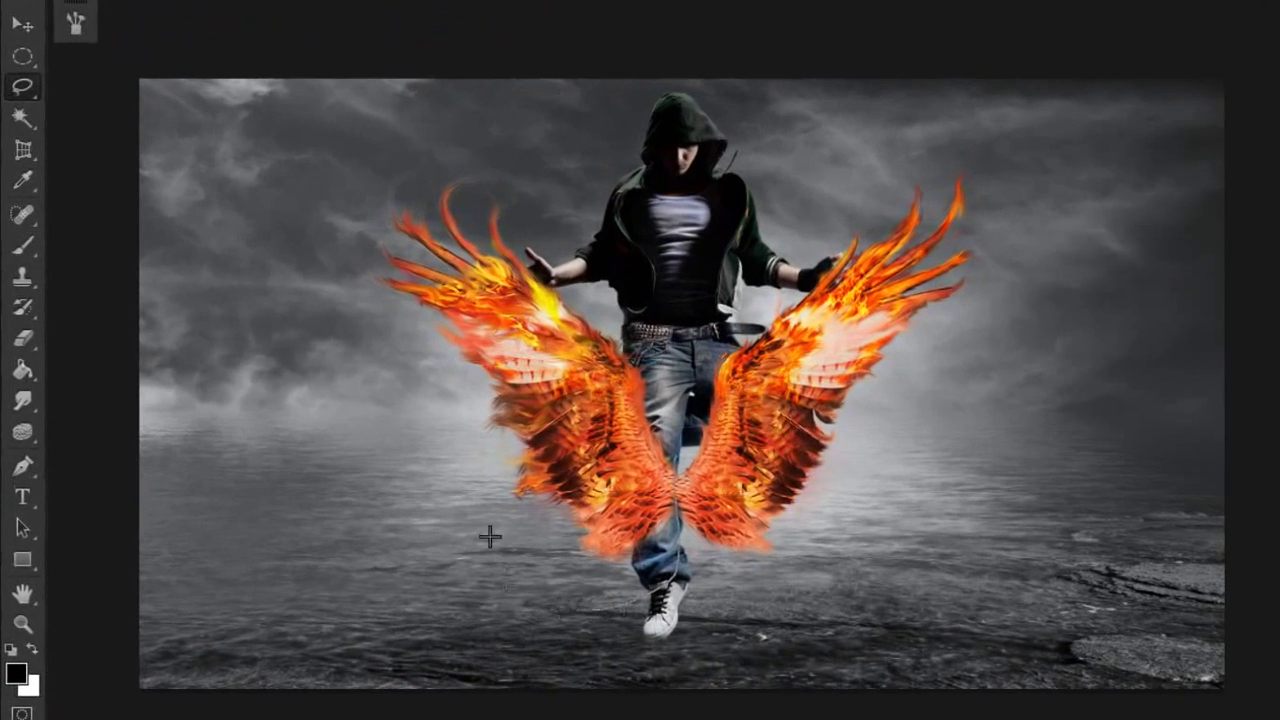
Step: Lasso the left wing and rotate it further out to the left
drag(690, 368, 648, 184)
key(ctrl+t)
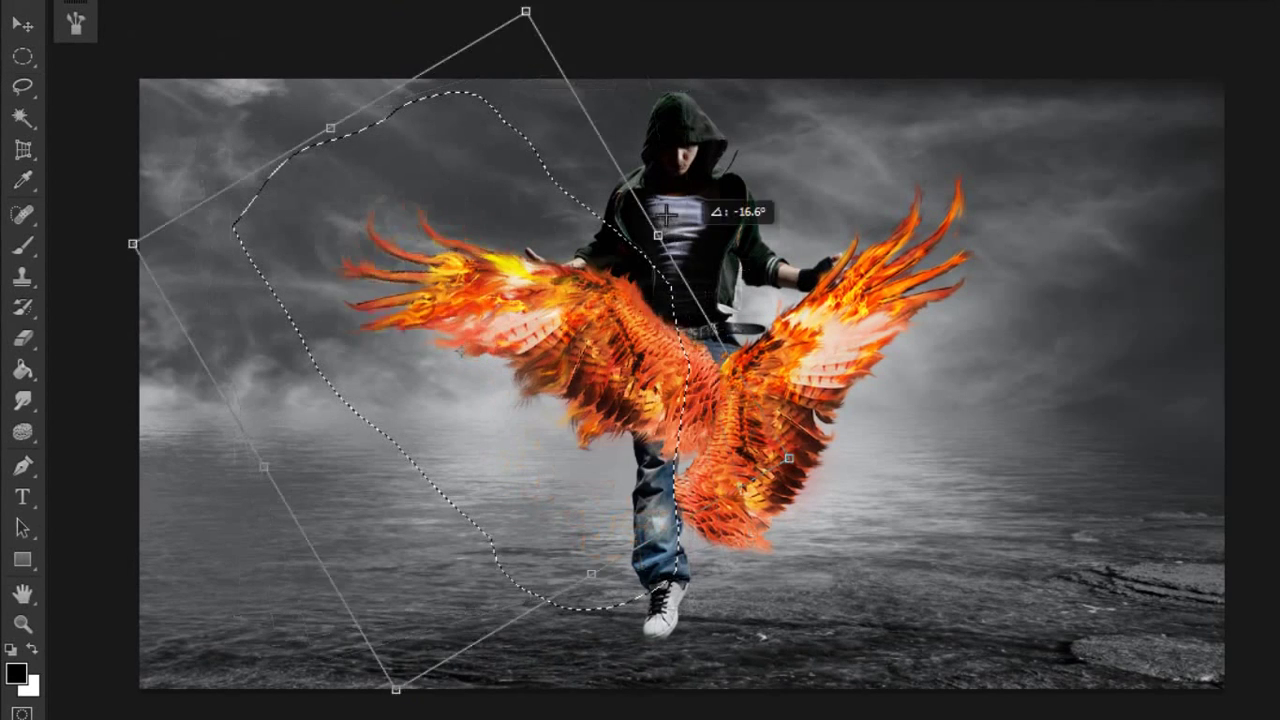
drag(694, 286, 657, 286)
key(Return)
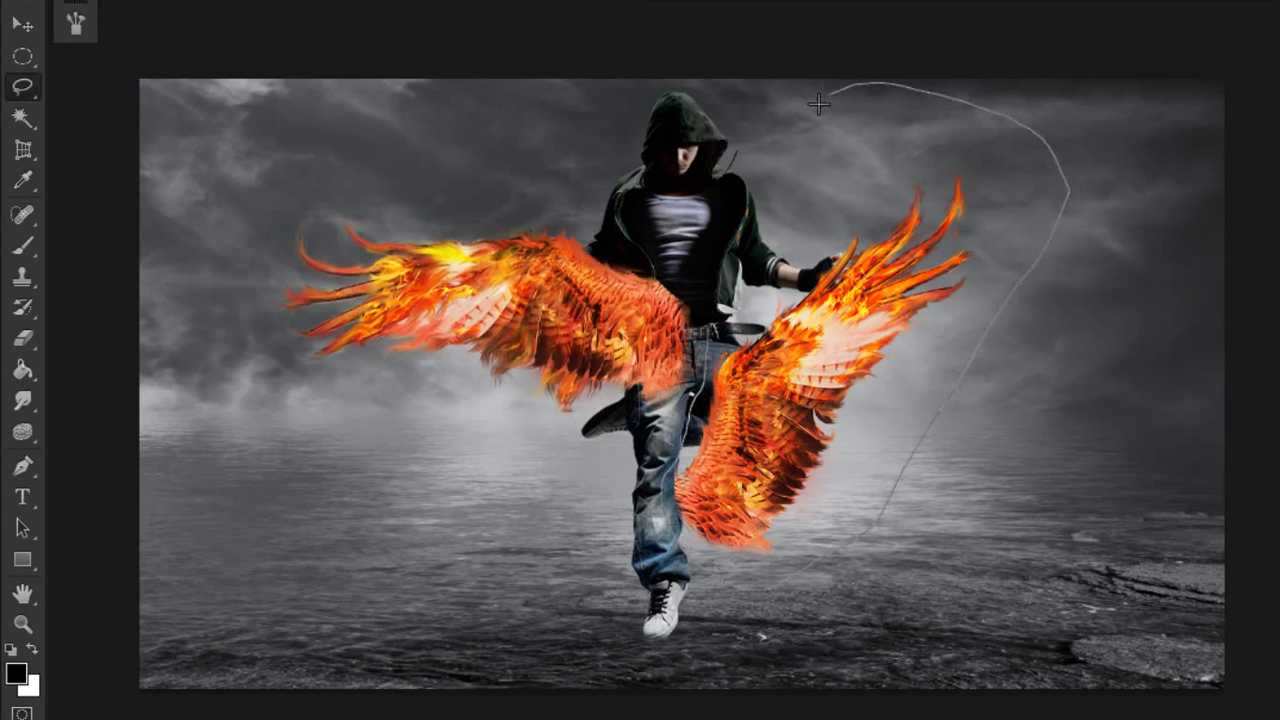
Step: Rotate the right wing outward to mirror the left, then move the wings layer below 85652096
drag(818, 103, 818, 103)
key(ctrl+t)
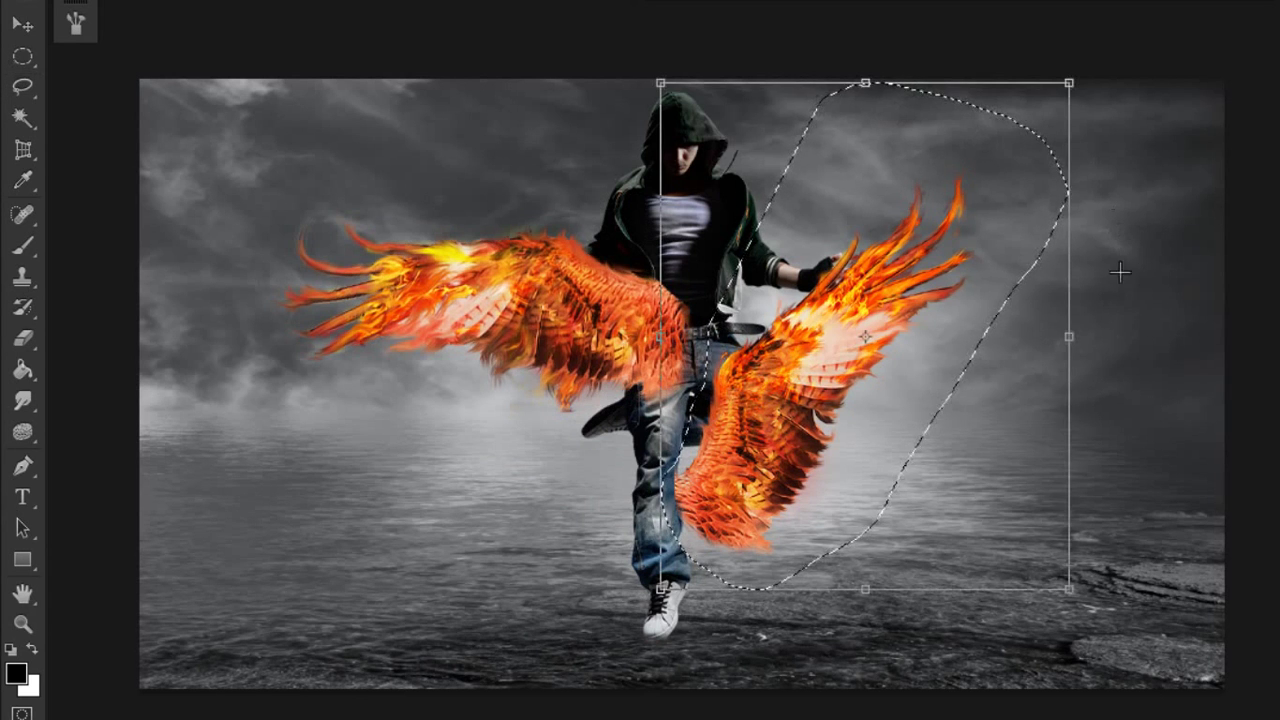
drag(1120, 272, 1140, 450)
drag(860, 345, 963, 318)
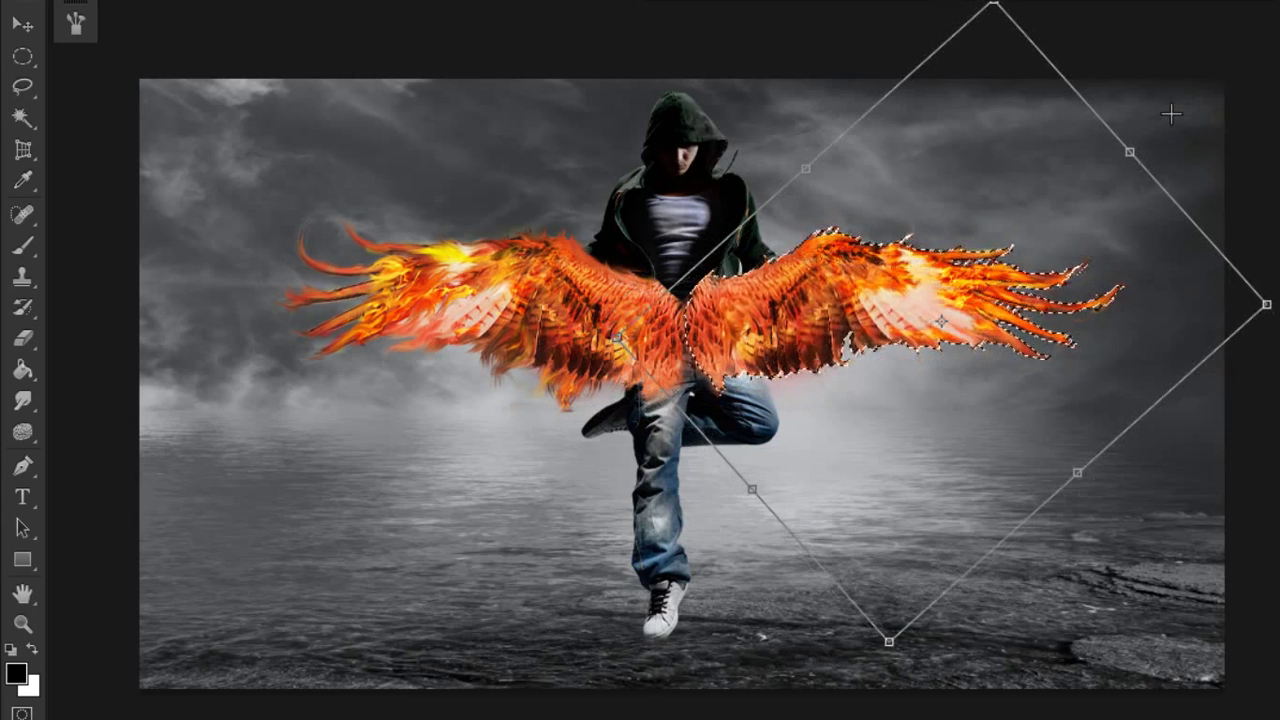
drag(1171, 114, 1171, 124)
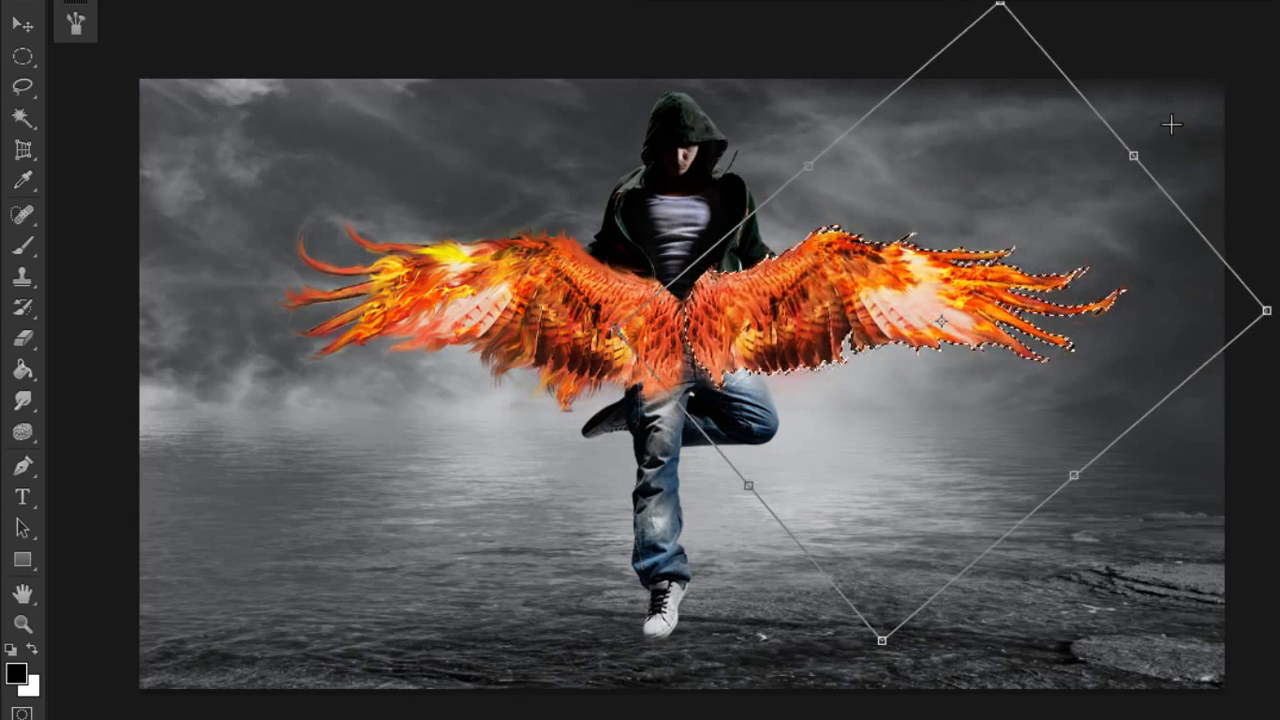
key(Return)
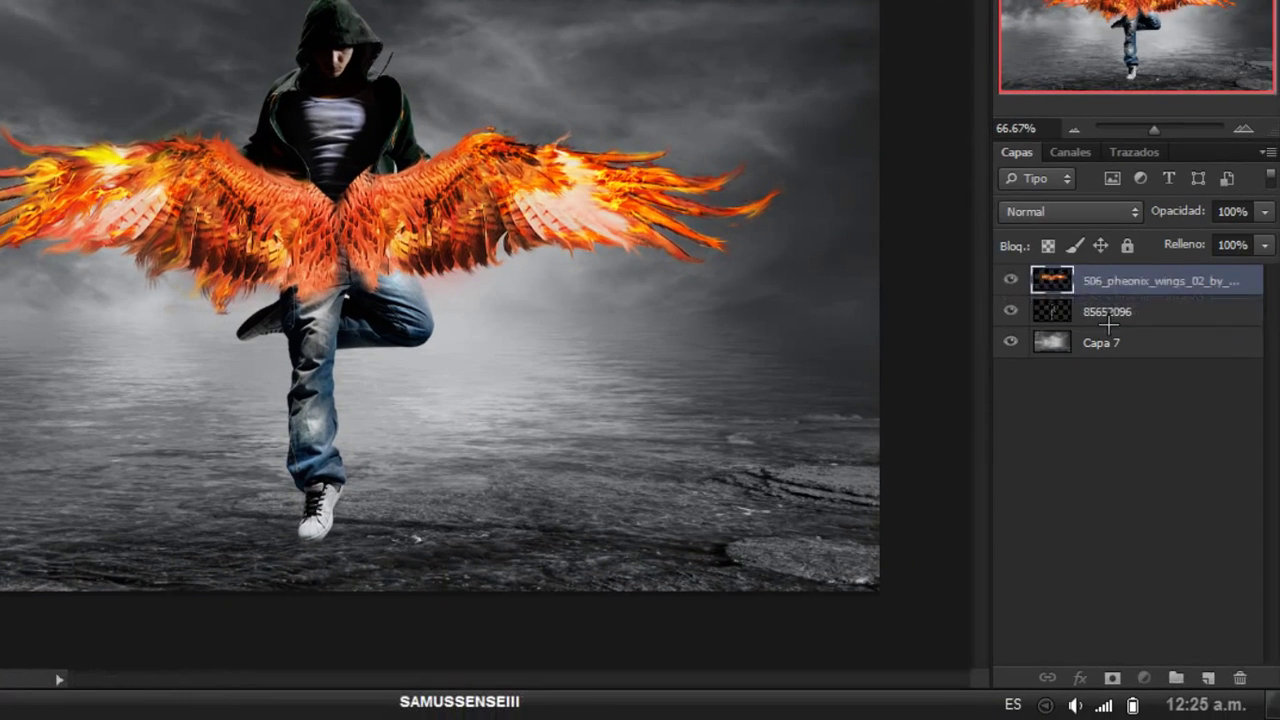
drag(1108, 322, 1108, 327)
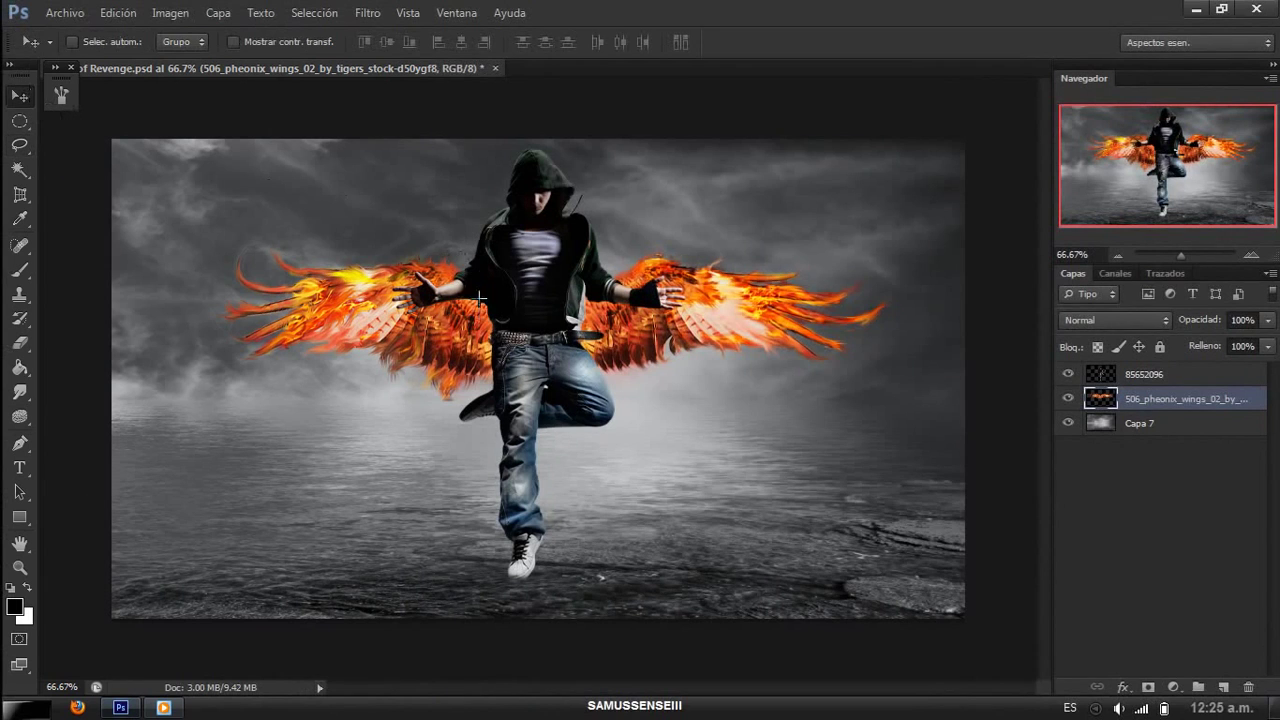
Step: Raise the wings behind his shoulders, then place and rasterize Skeleton pilae beneath his feet
drag(480, 297, 497, 230)
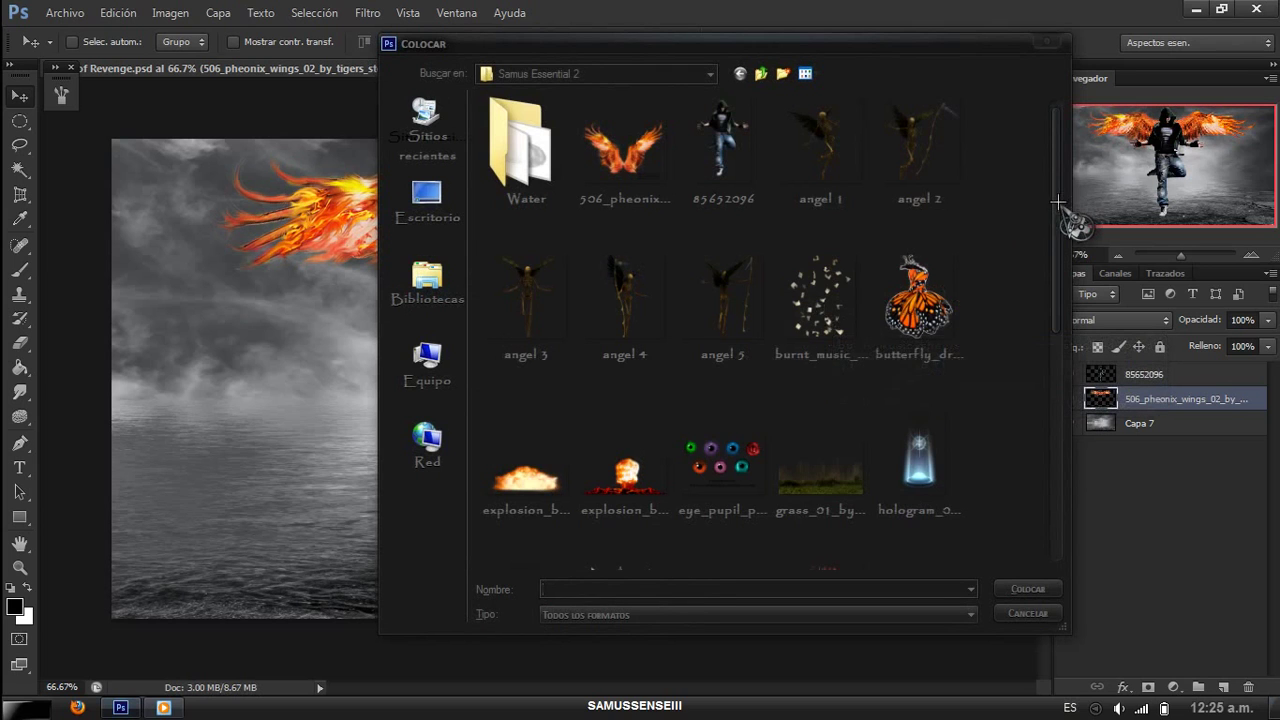
drag(1057, 213, 1056, 440)
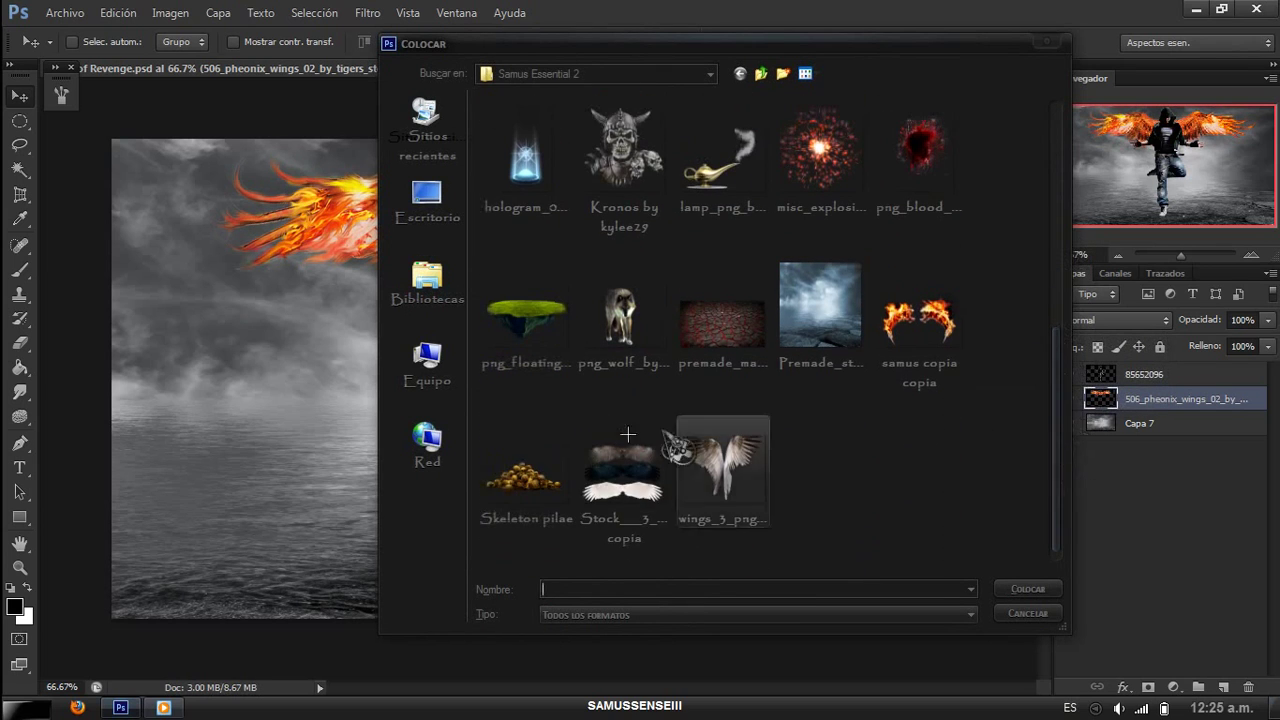
click(562, 458)
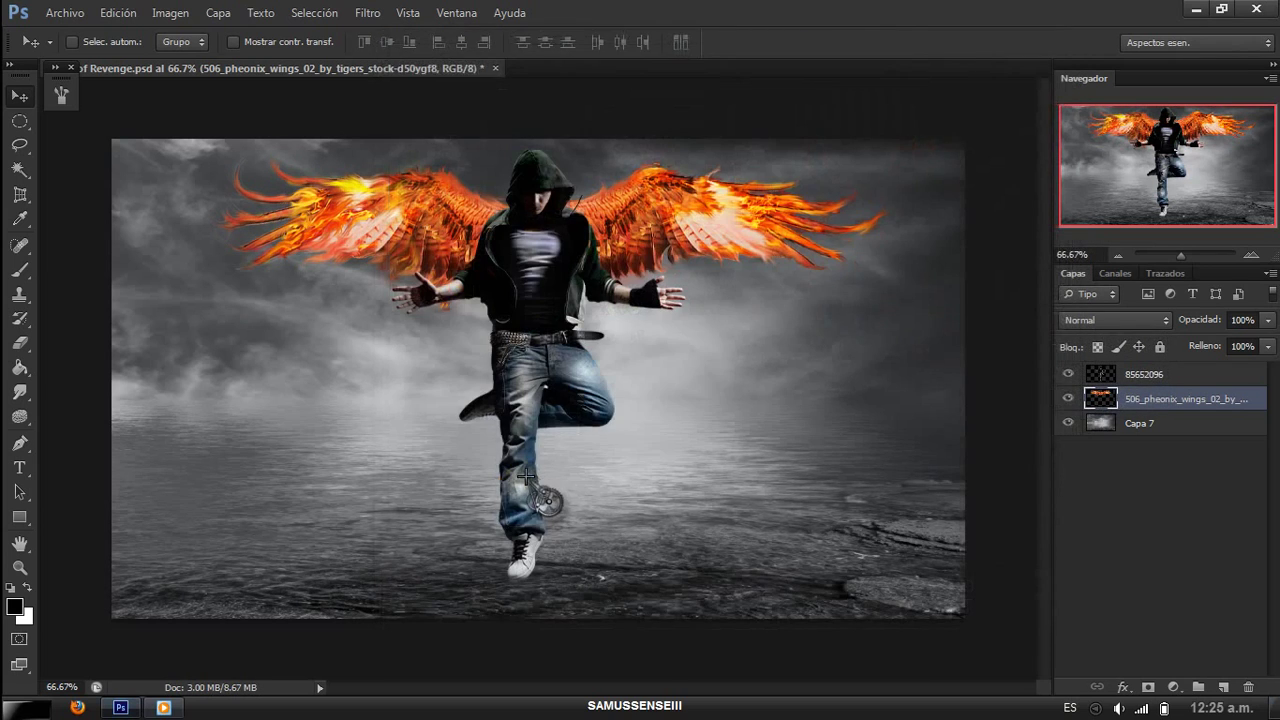
drag(648, 410, 676, 465)
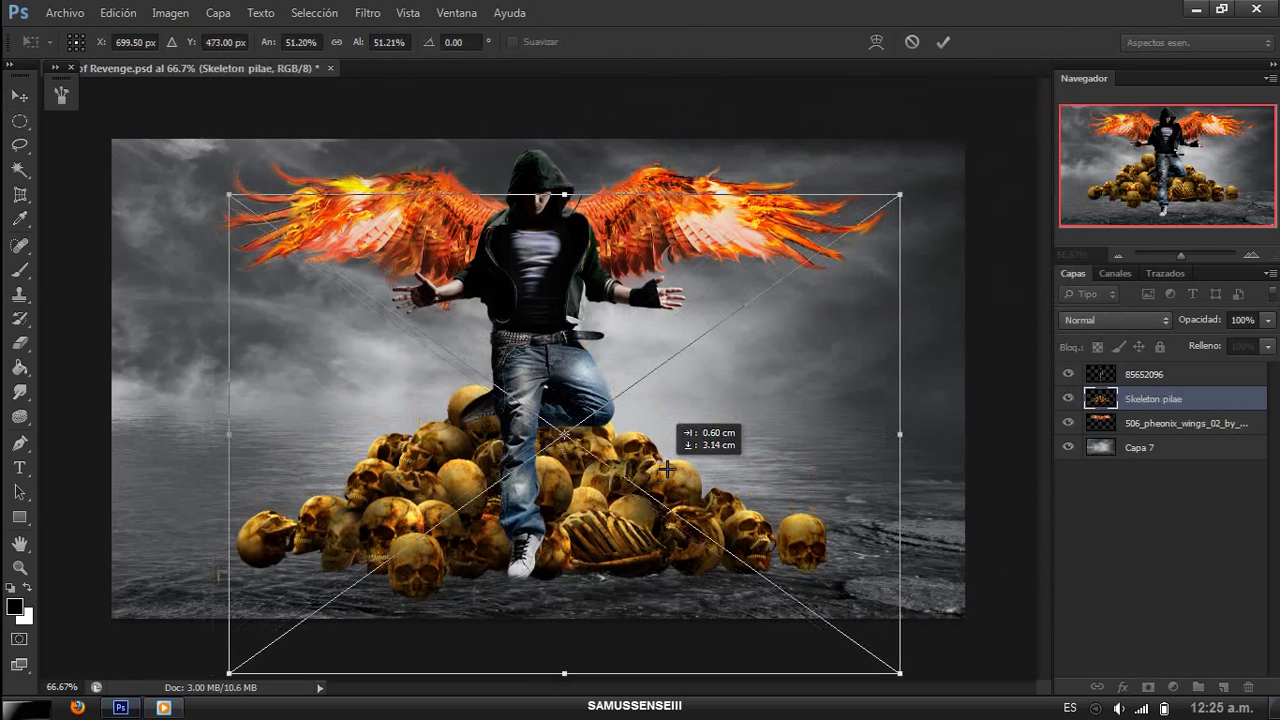
key(Return)
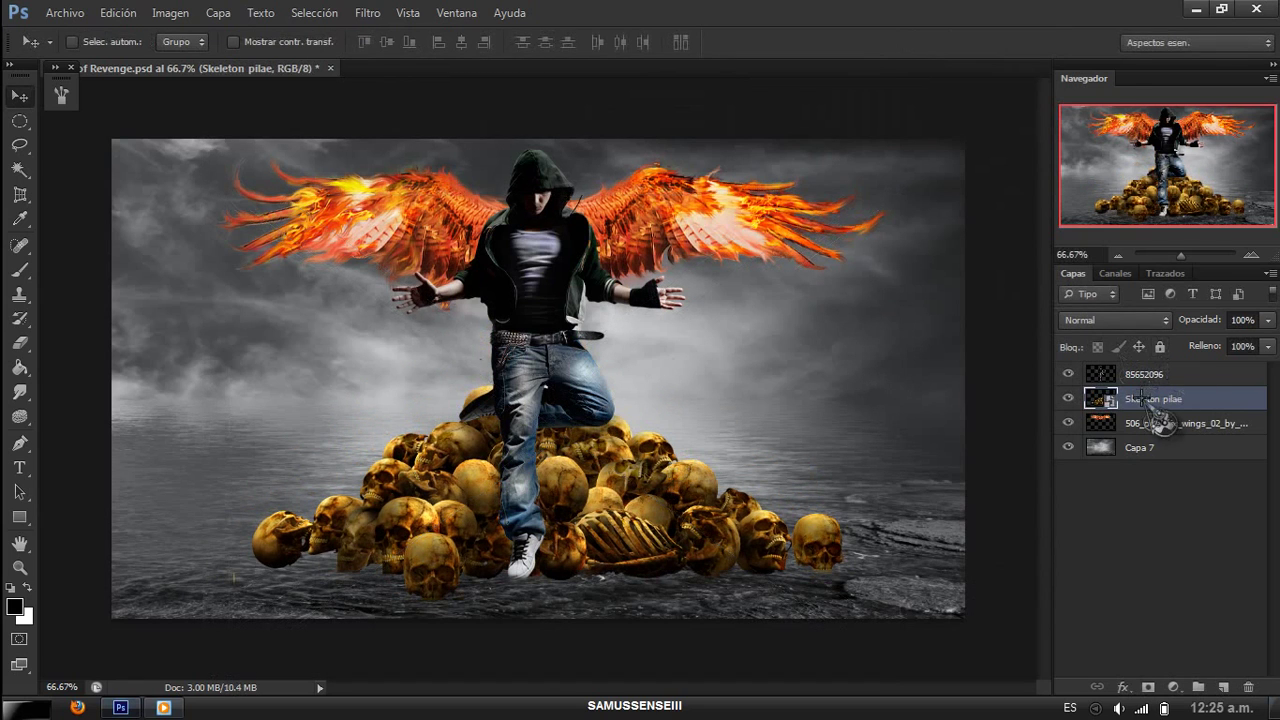
right_click(1141, 398)
click(968, 246)
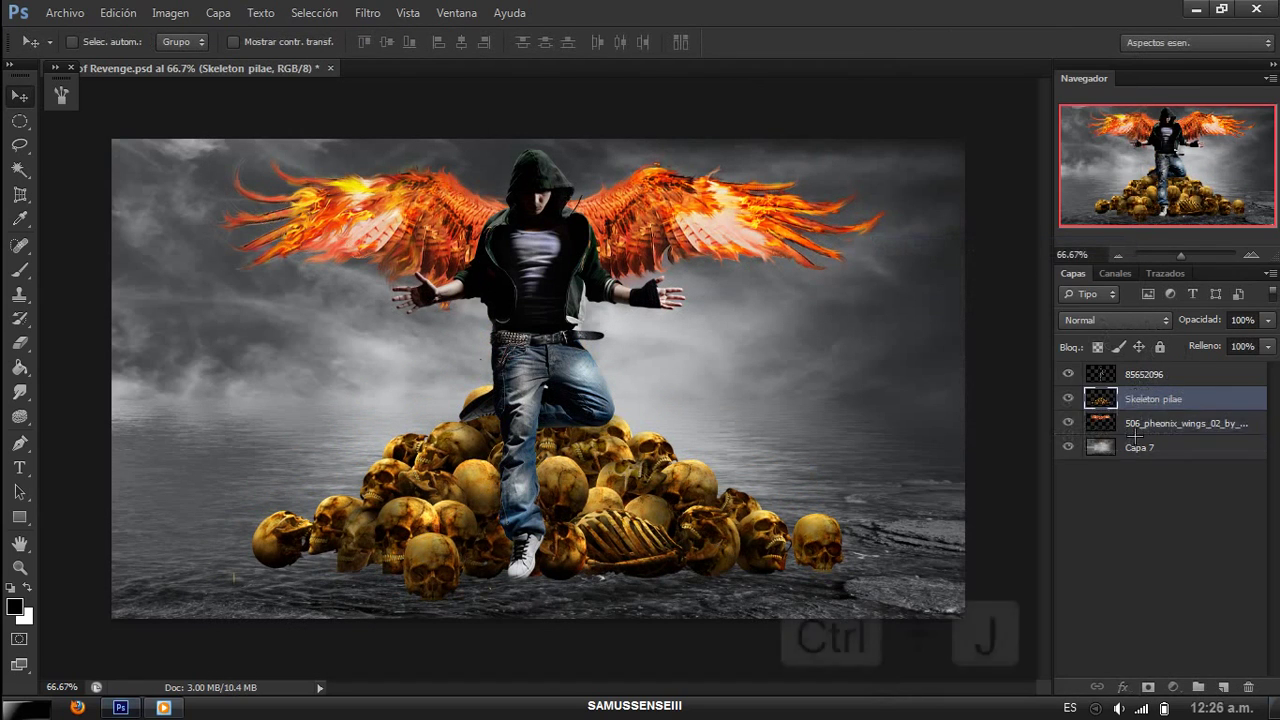
Step: Move Skeleton pilae below the wings, duplicate it, and blacken the copy with Lightness -100
drag(1135, 398, 1130, 424)
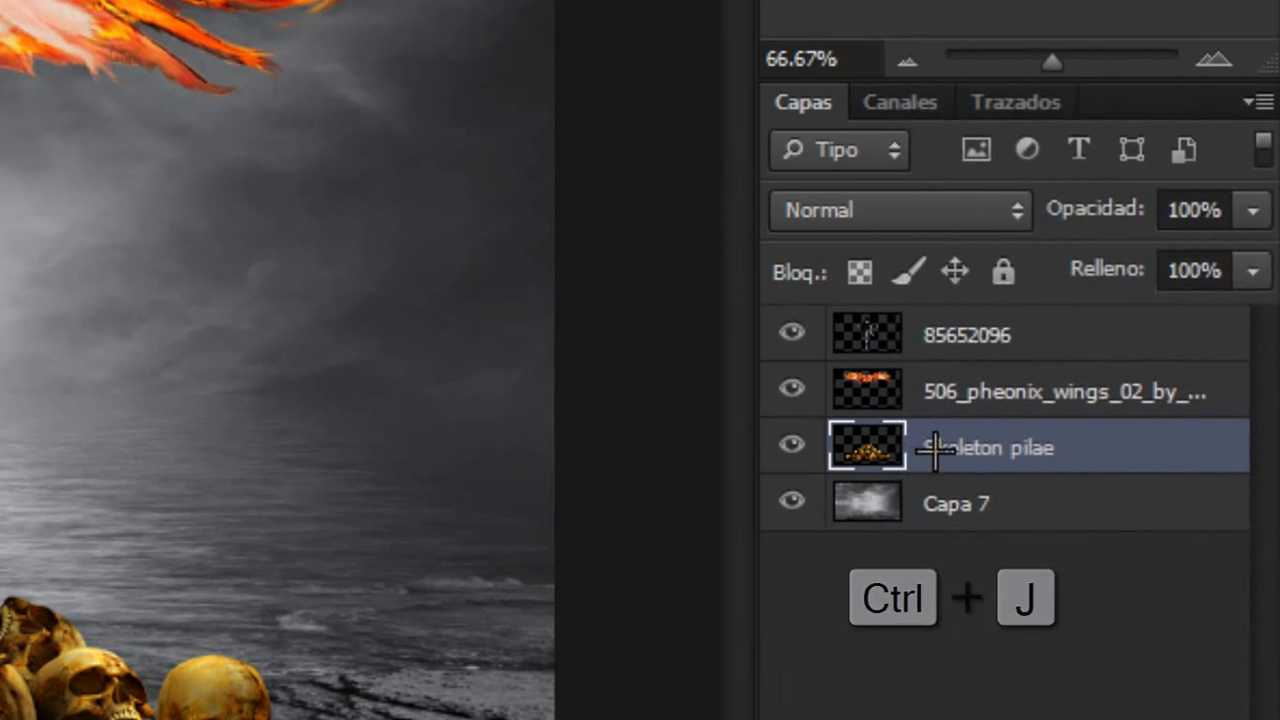
key(ctrl+u)
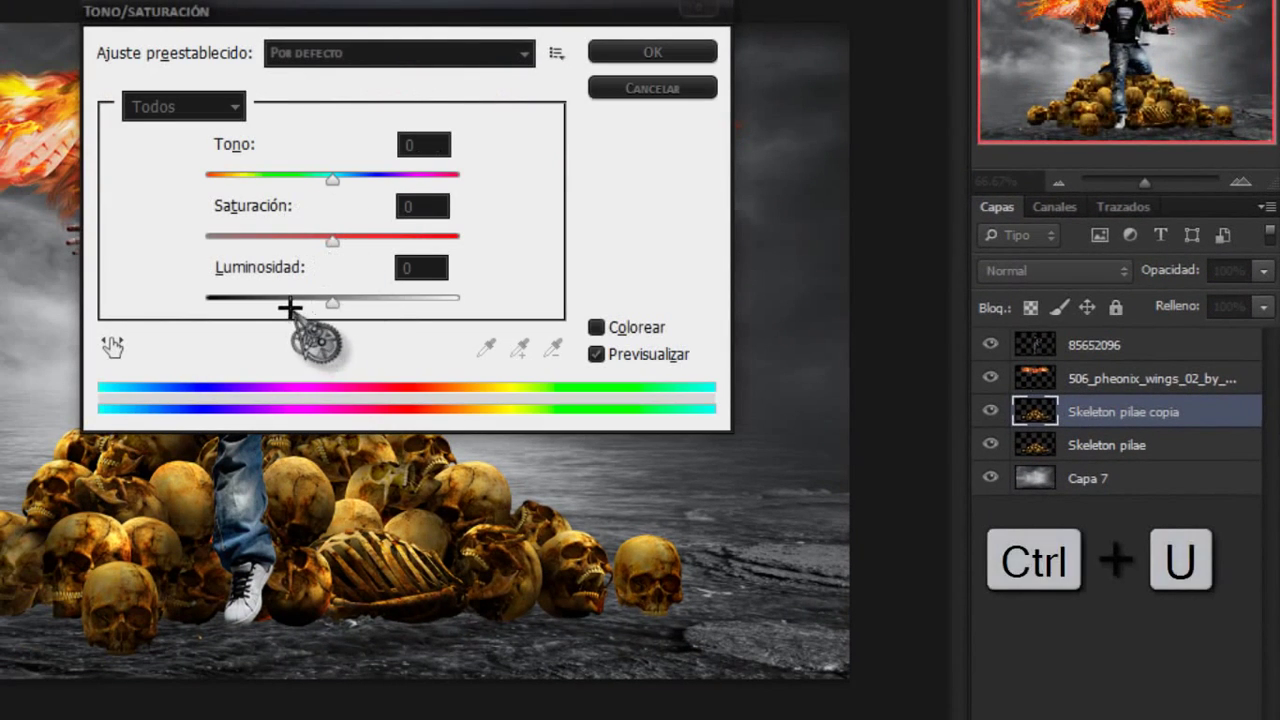
drag(330, 298, 212, 300)
click(630, 45)
drag(1112, 411, 1112, 462)
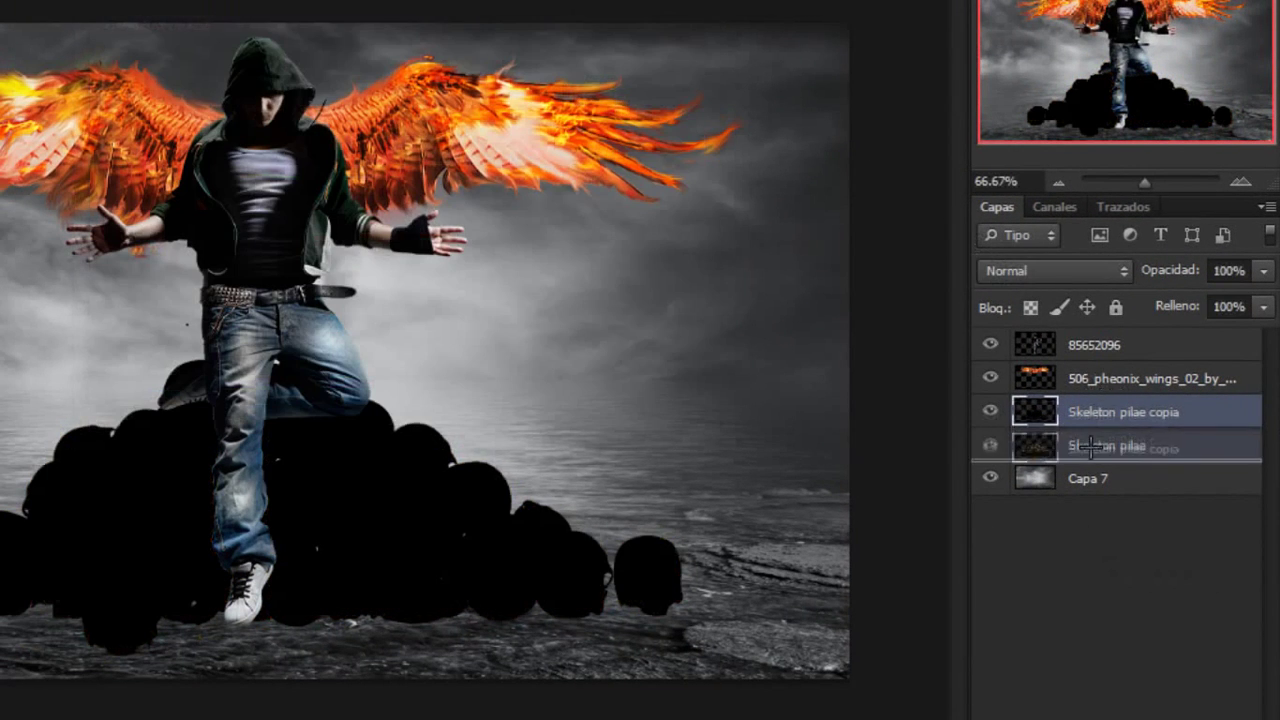
Step: Squash and skew the black skull copy into a flat shadow beneath the pile
key(ctrl+t)
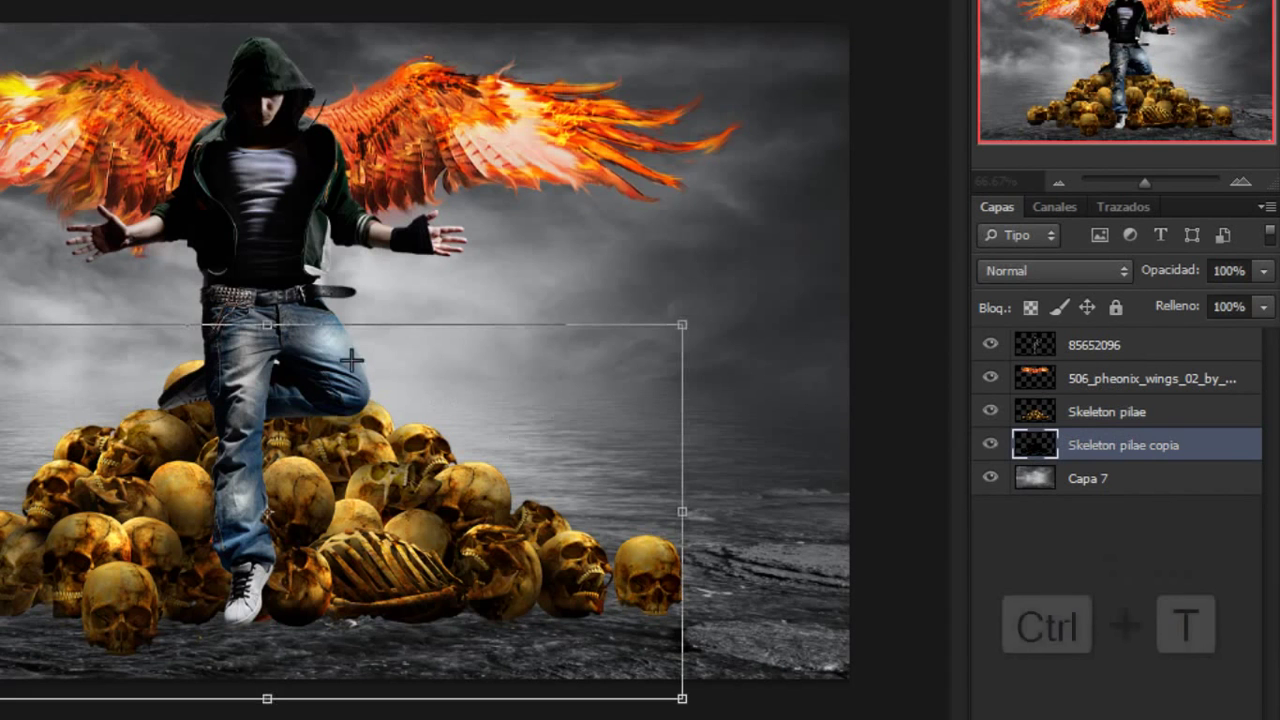
mouse_move(267, 326)
mouse_down()
mouse_move(267, 700)
mouse_move(267, 615)
mouse_up()
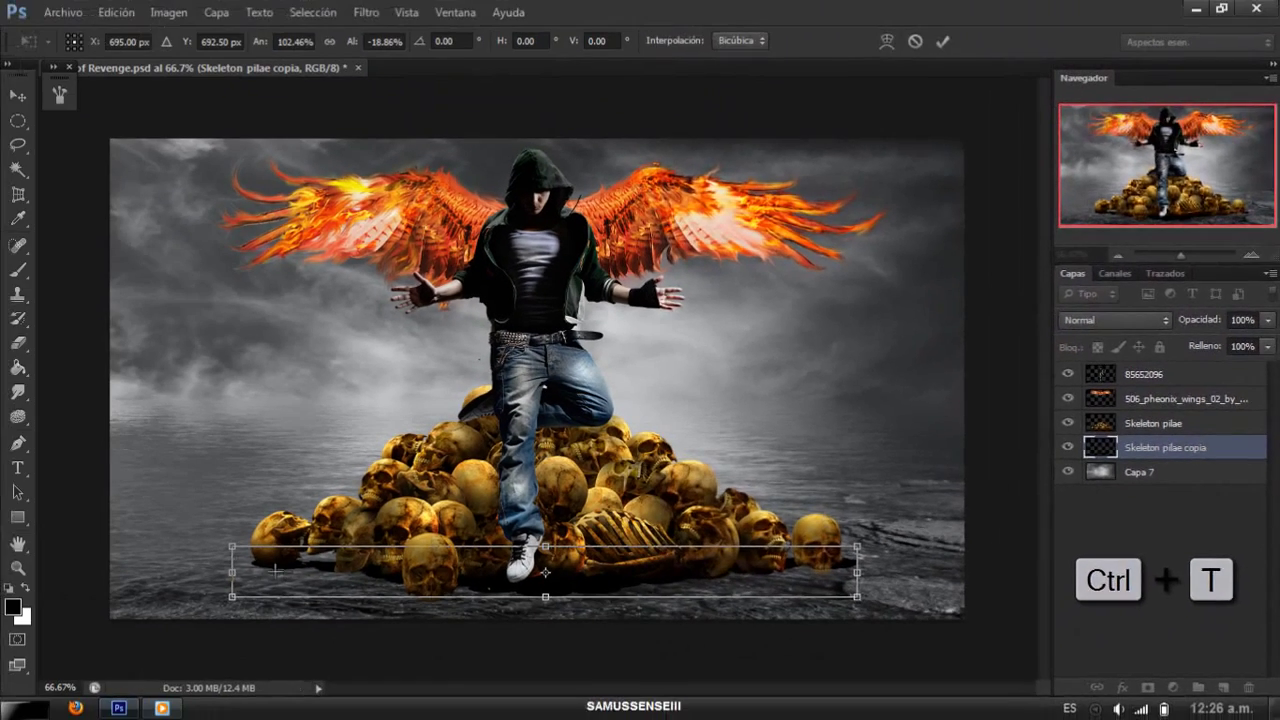
drag(225, 570, 215, 570)
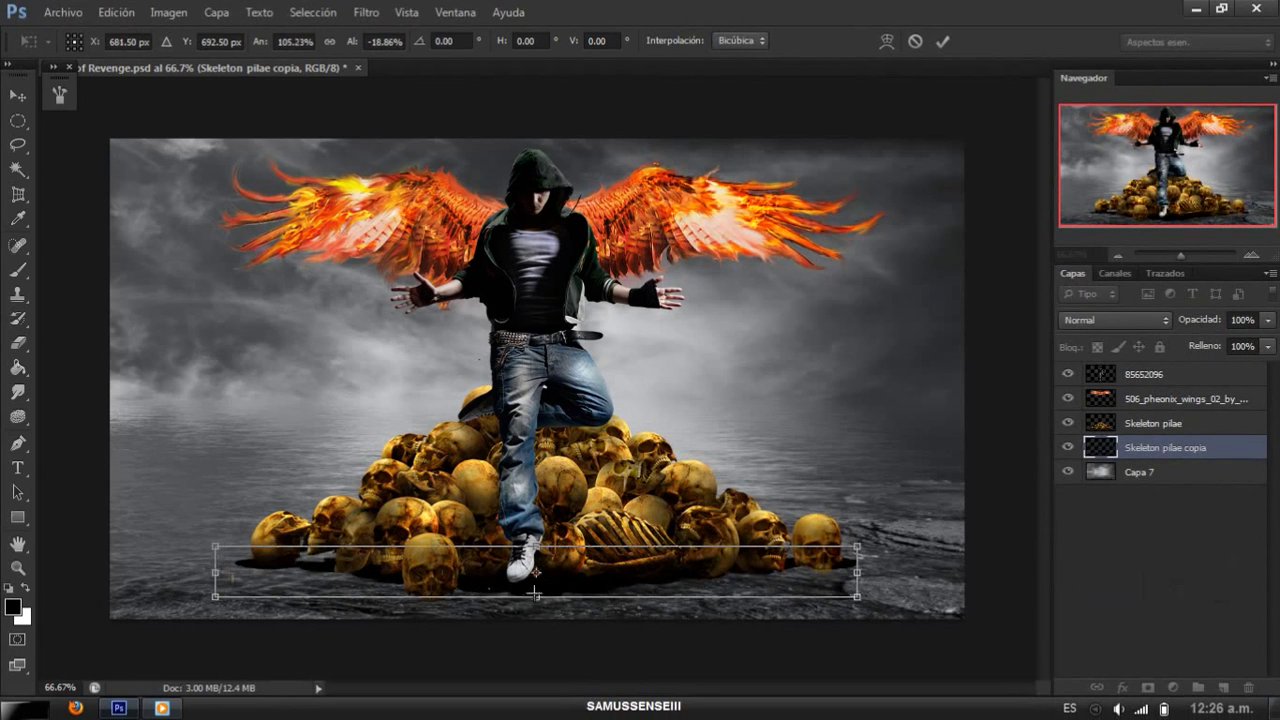
mouse_move(535, 590)
mouse_down()
mouse_move(540, 628)
mouse_move(561, 569)
mouse_move(538, 620)
mouse_up()
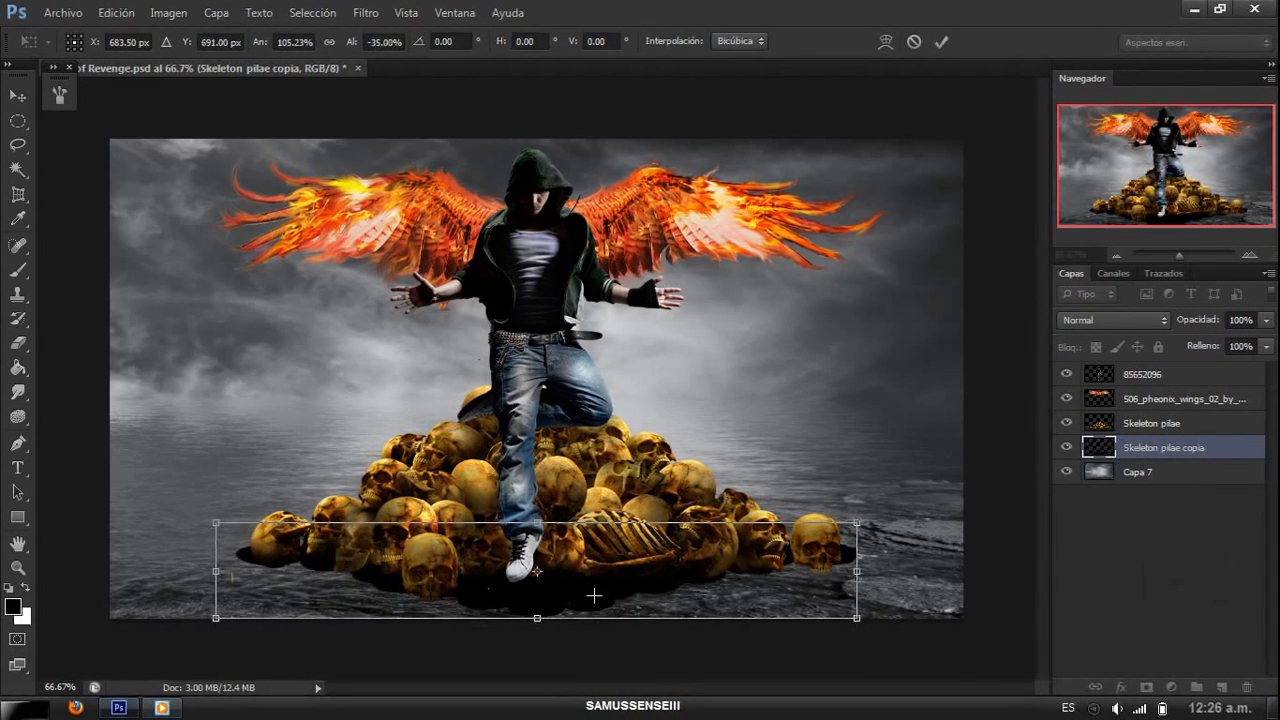
key(Return)
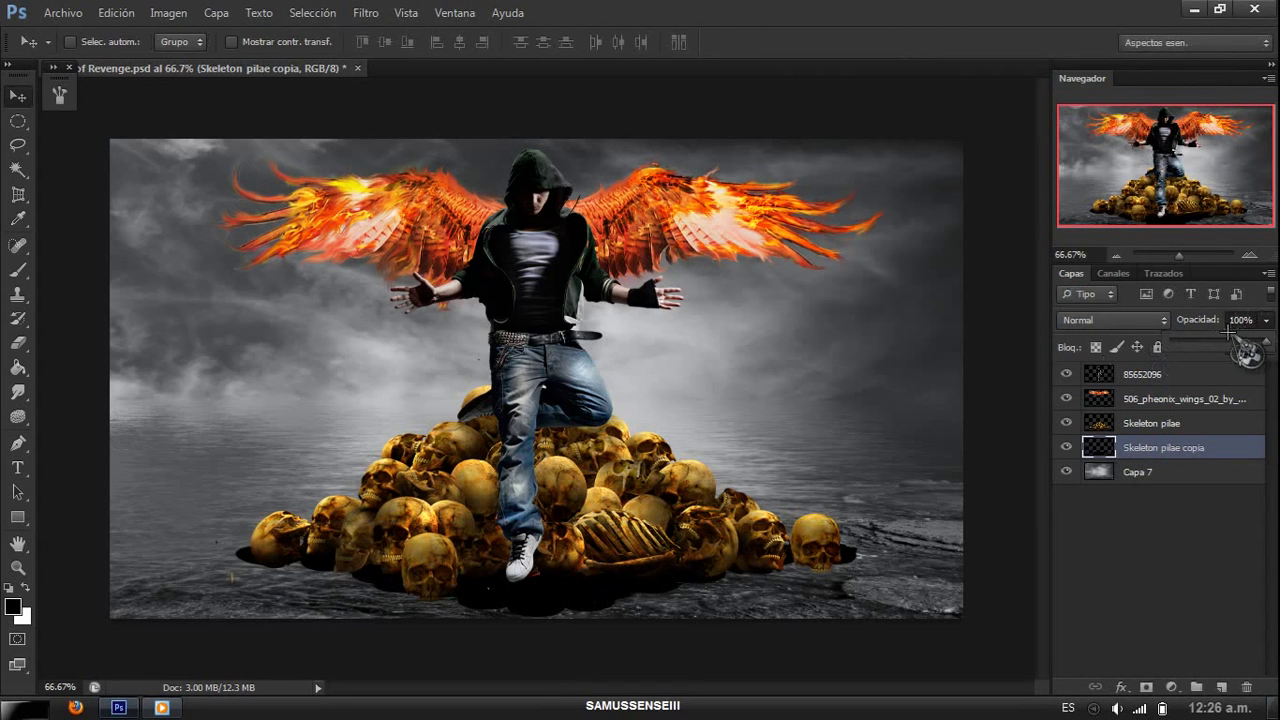
Step: Set the shadow layer to 70% opacity and apply a 4.3-pixel Gaussian Blur
drag(1235, 340, 1237, 341)
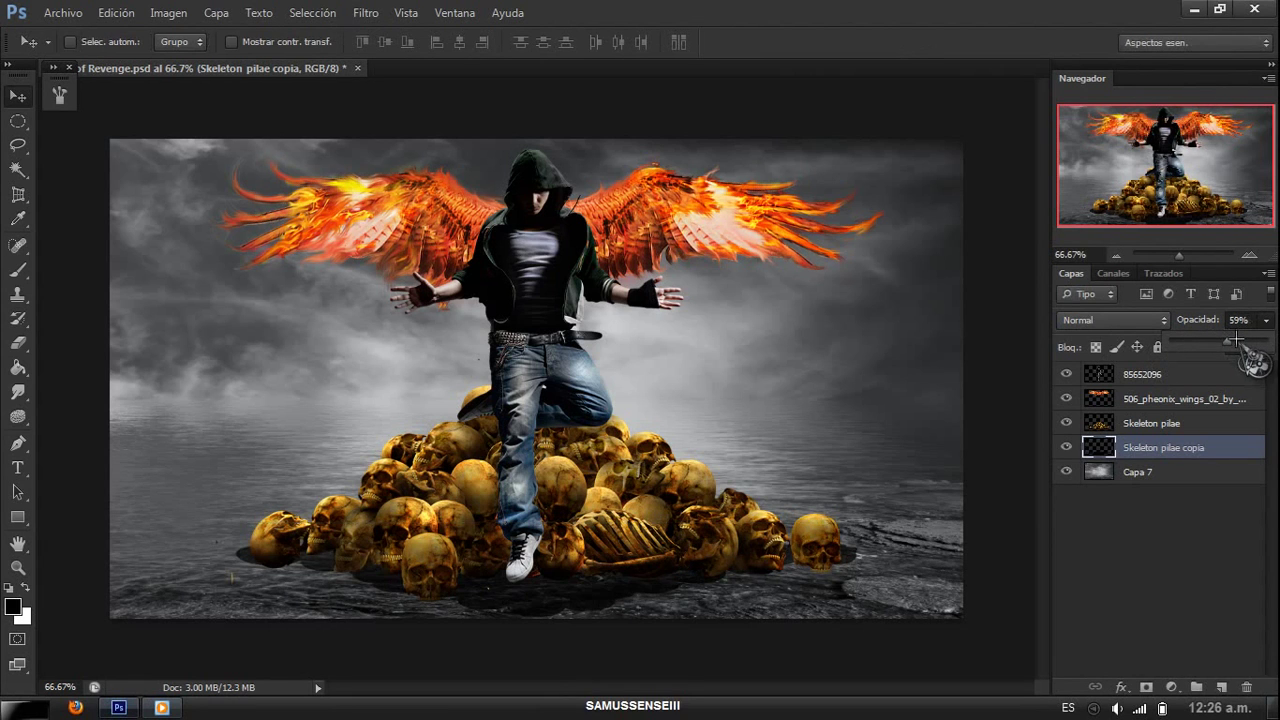
click(365, 14)
mouse_move(389, 245)
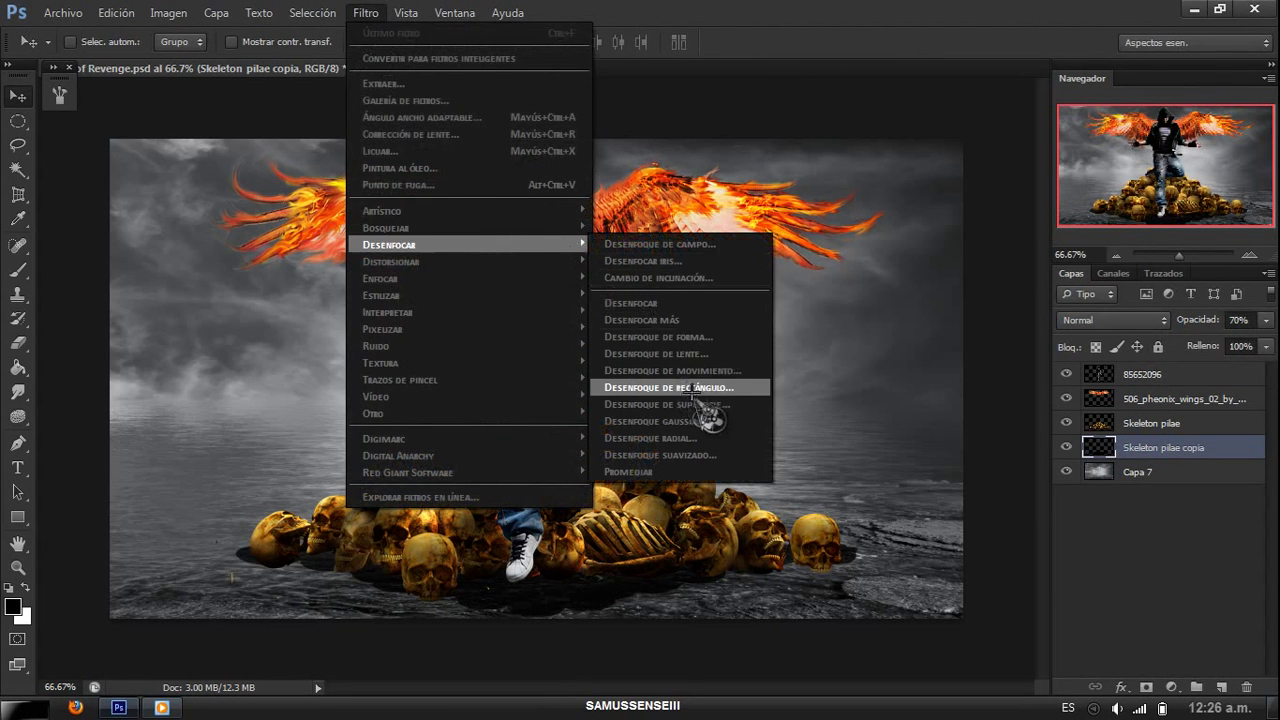
click(716, 418)
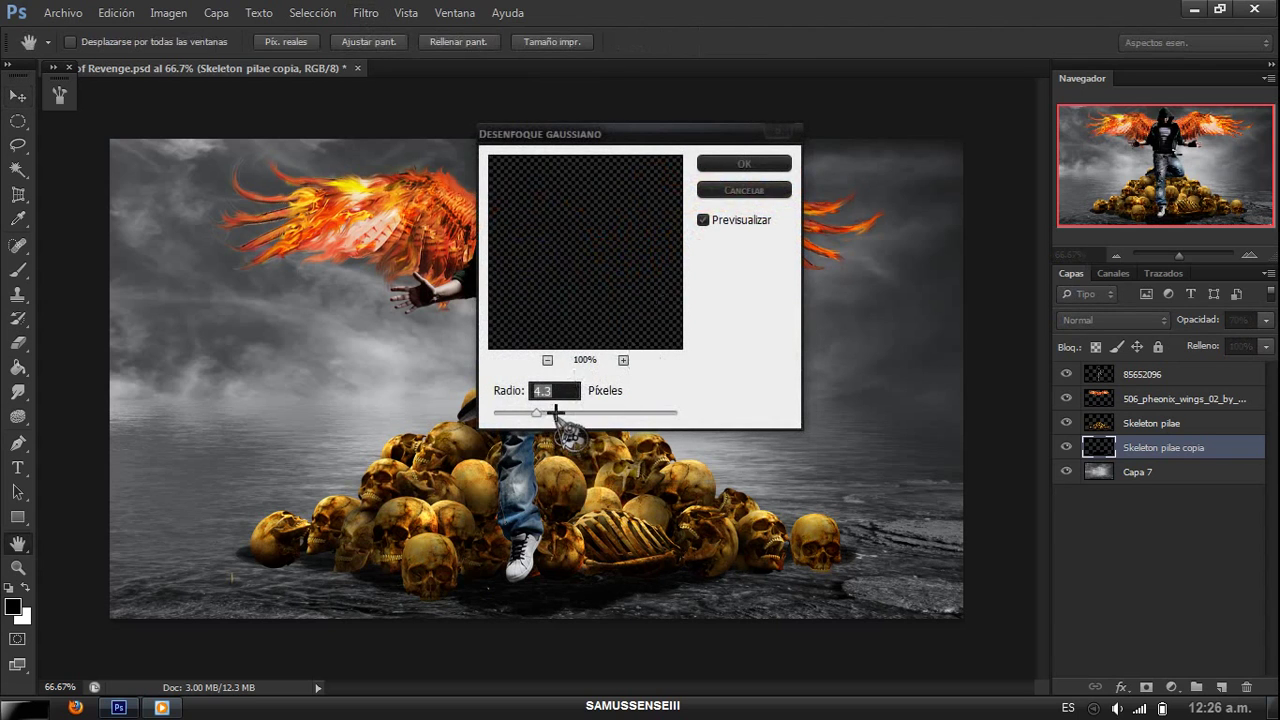
click(737, 163)
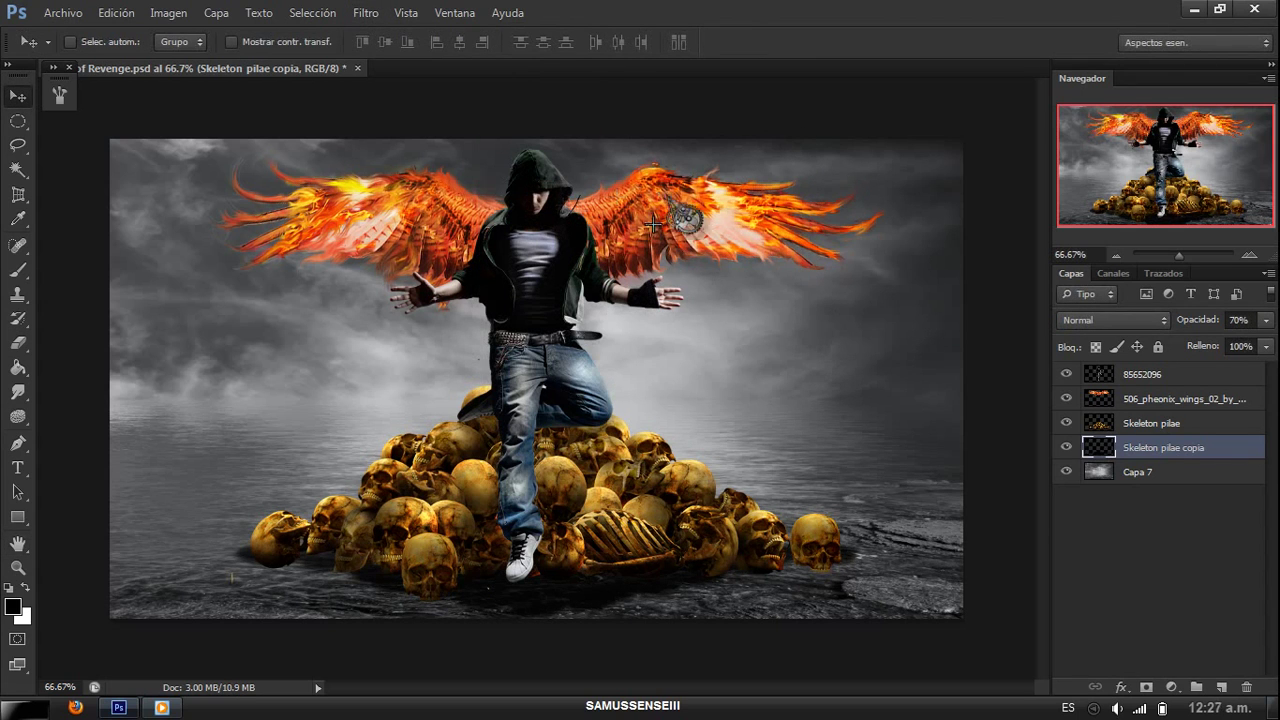
Step: Place the burnt music sheets PNG and enlarge it across the whole canvas
drag(657, 282, 810, 297)
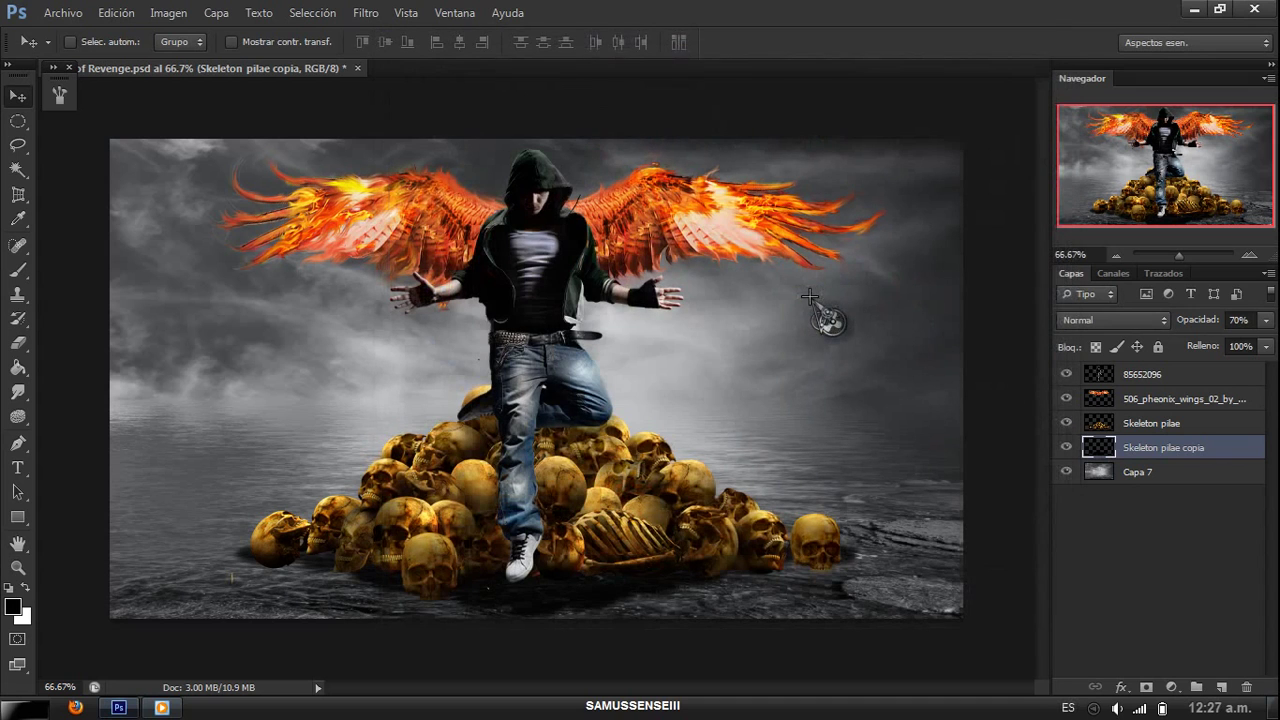
drag(950, 320, 1128, 277)
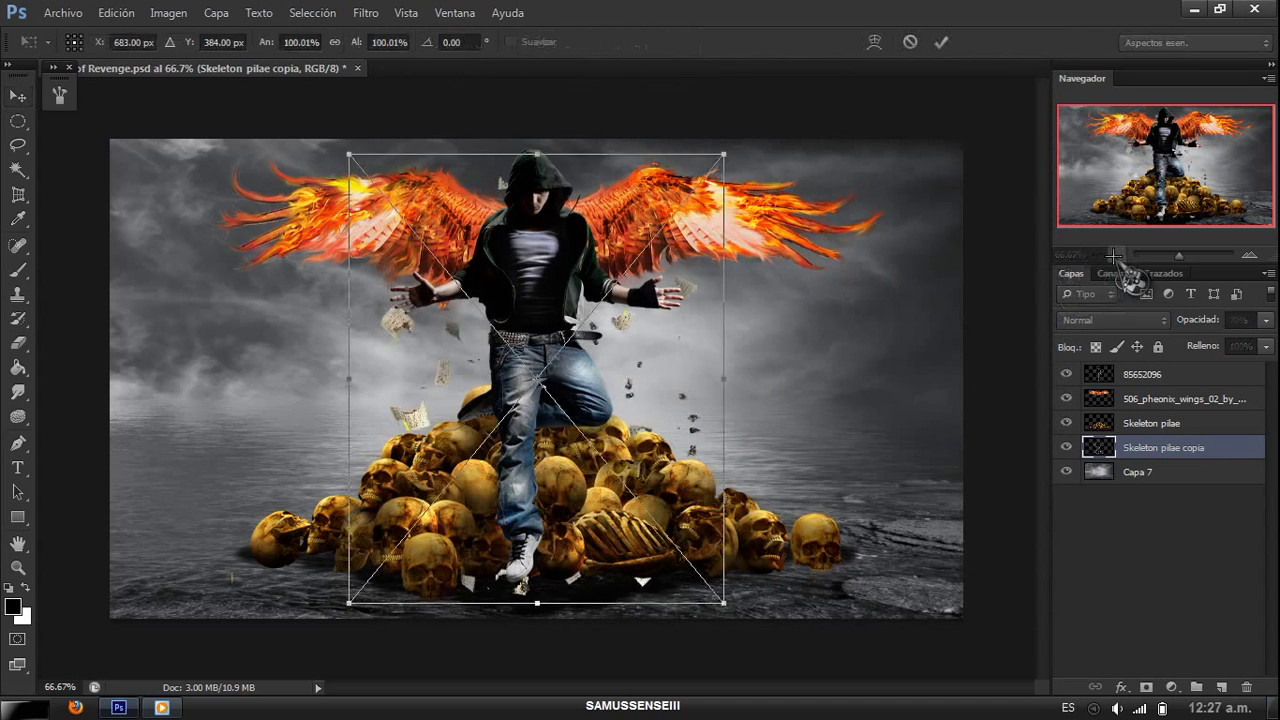
key(ctrl+t)
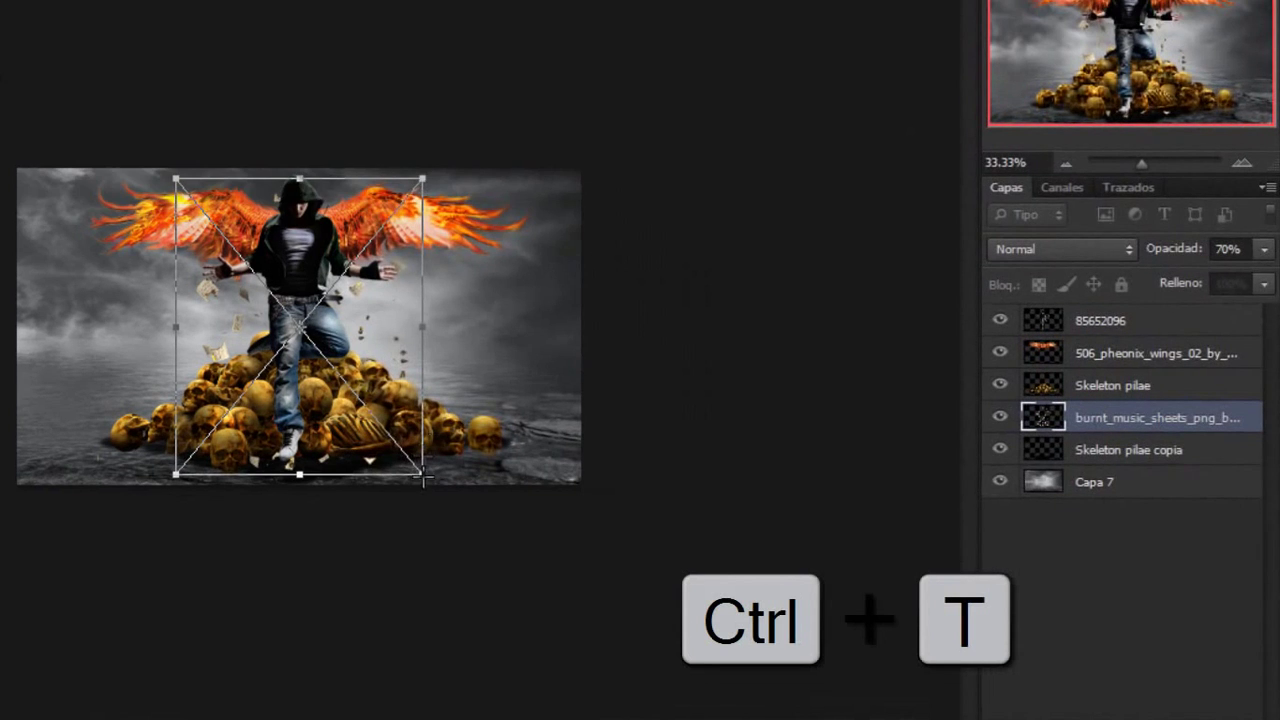
drag(424, 478, 697, 708)
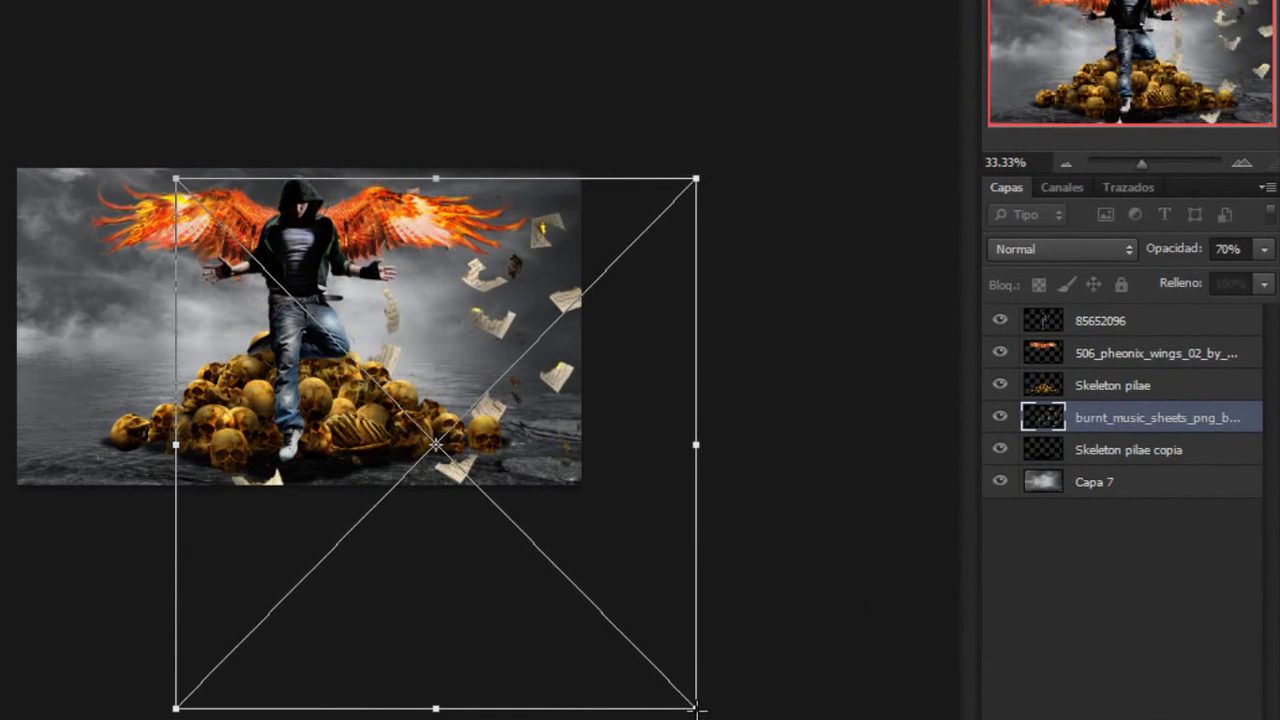
drag(176, 181, 51, 12)
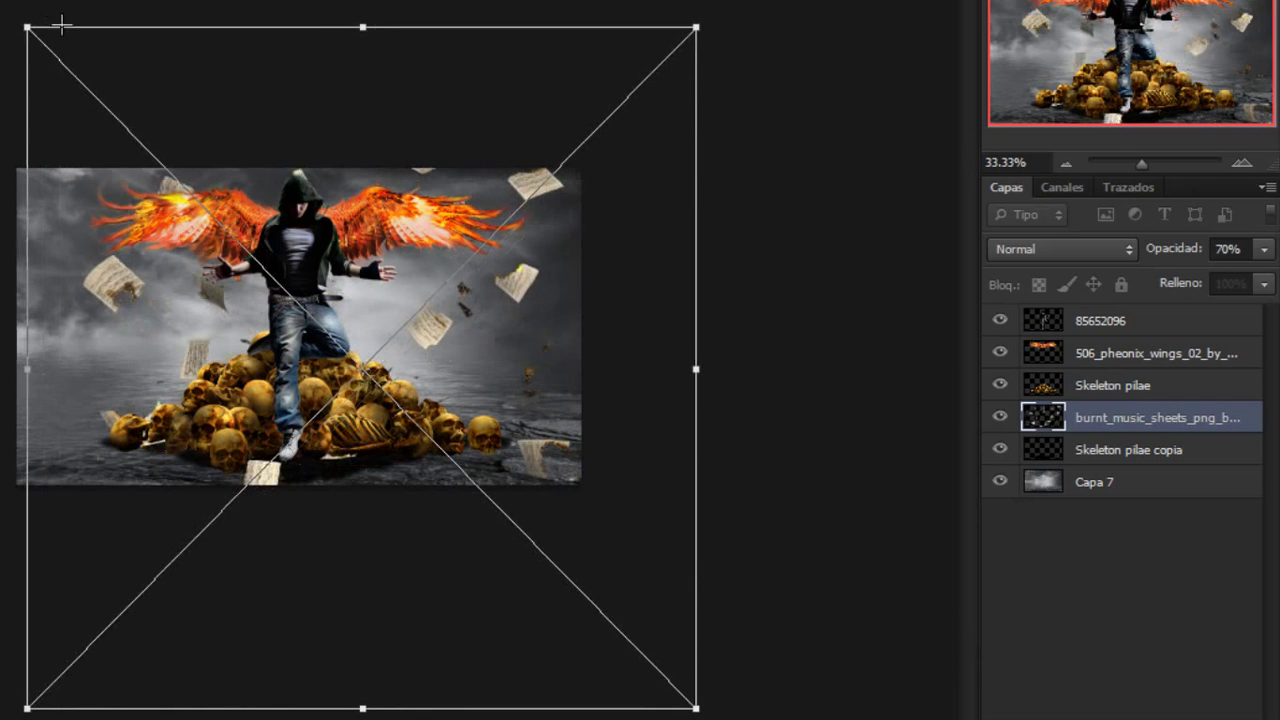
drag(161, 346, 87, 311)
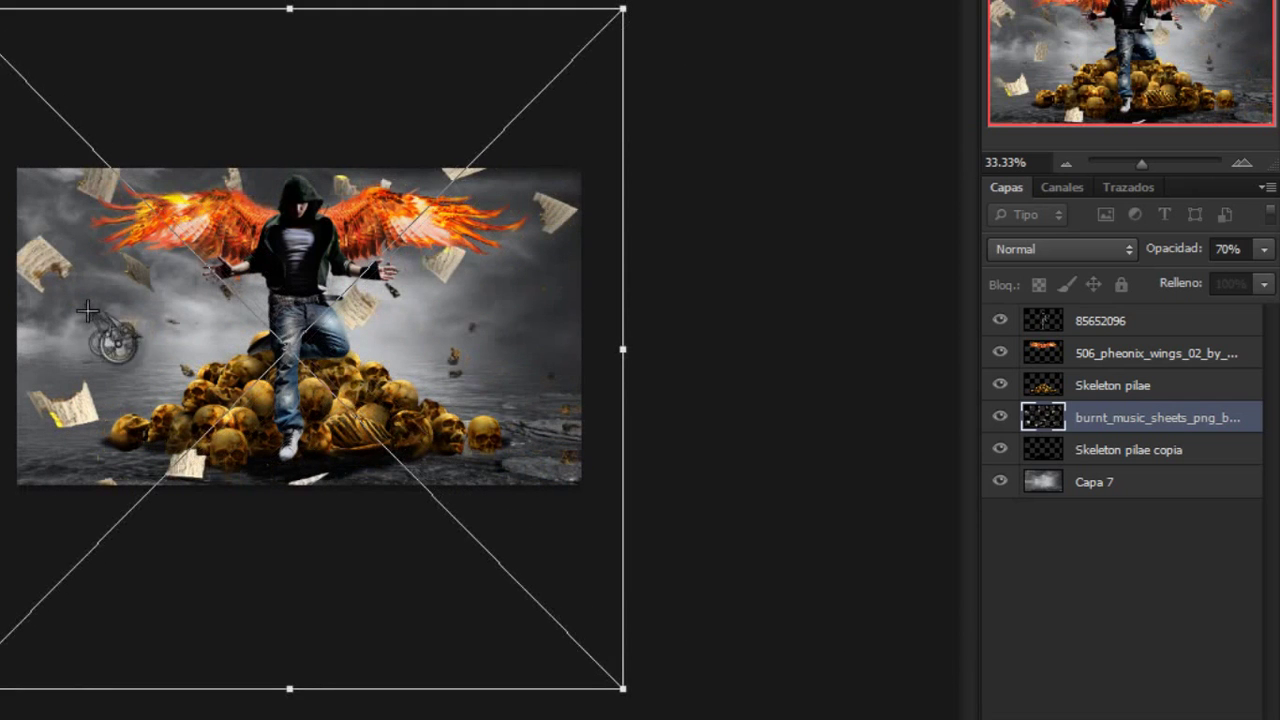
key(Return)
Step: Raise and rasterize the music sheets layer, then add a smaller copy above Capa 7
drag(1110, 417, 1080, 320)
right_click(1080, 320)
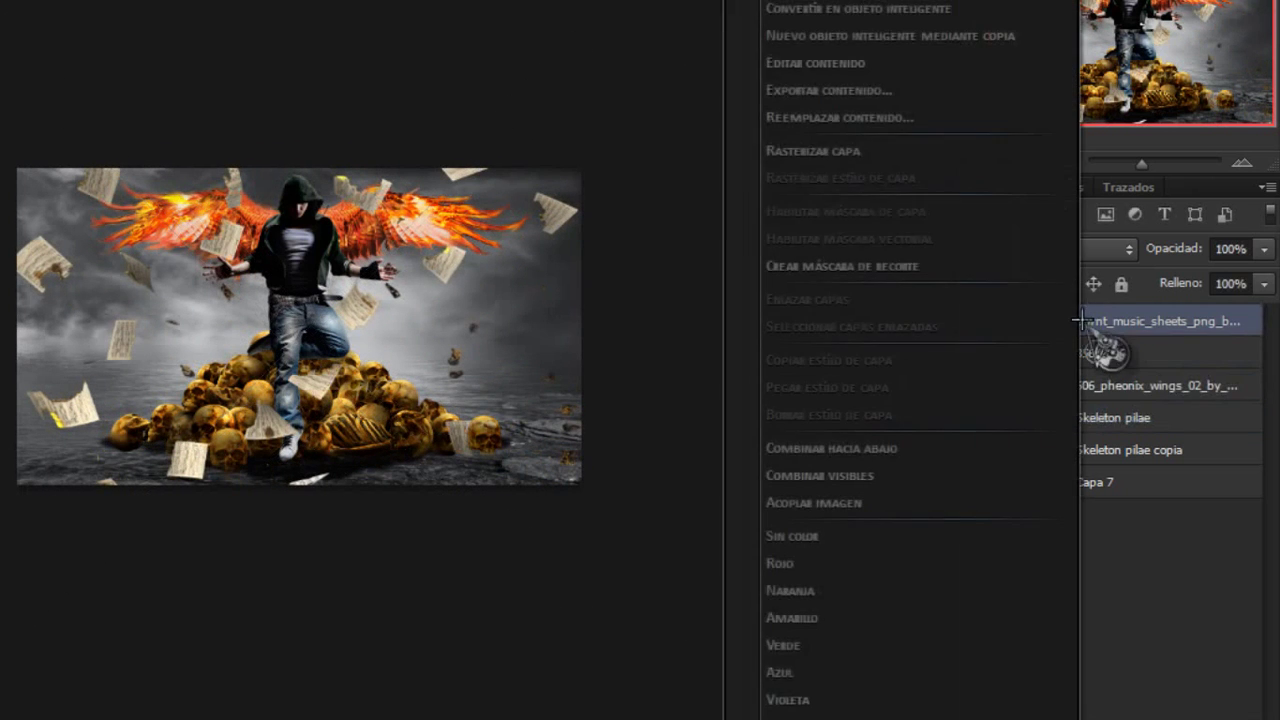
click(813, 150)
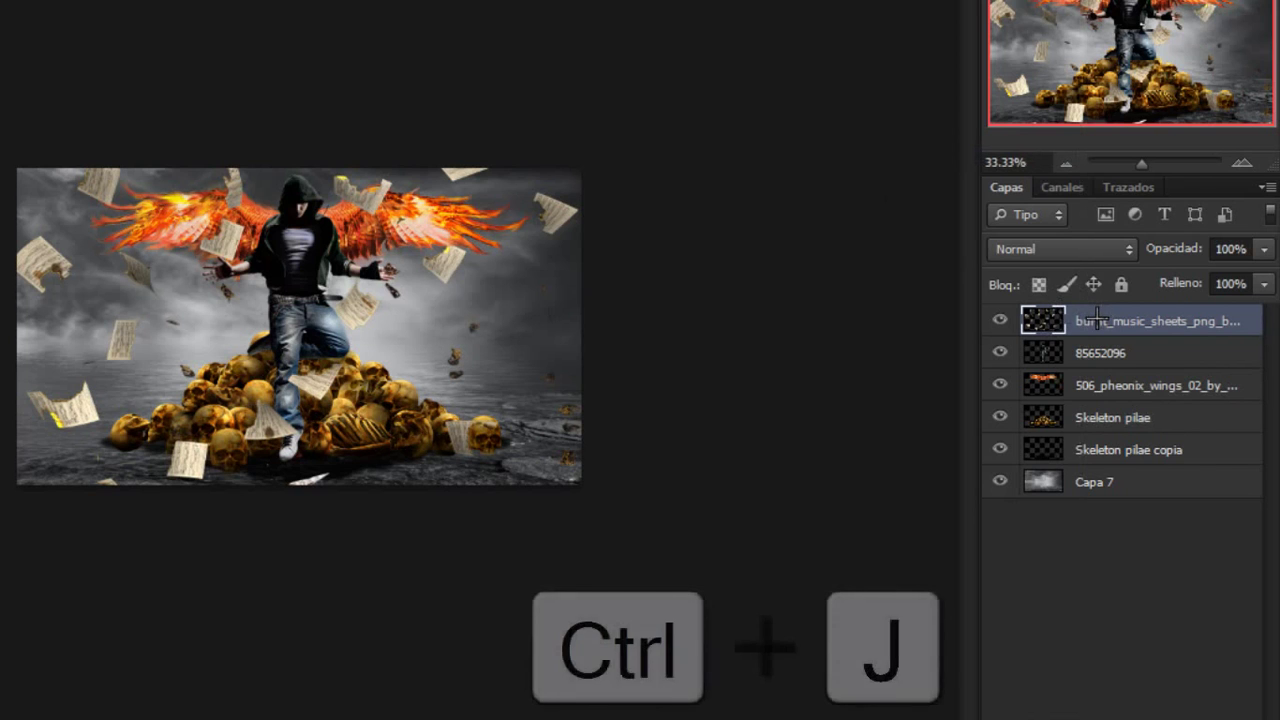
key(ctrl+j)
drag(1097, 320, 1103, 483)
key(ctrl+t)
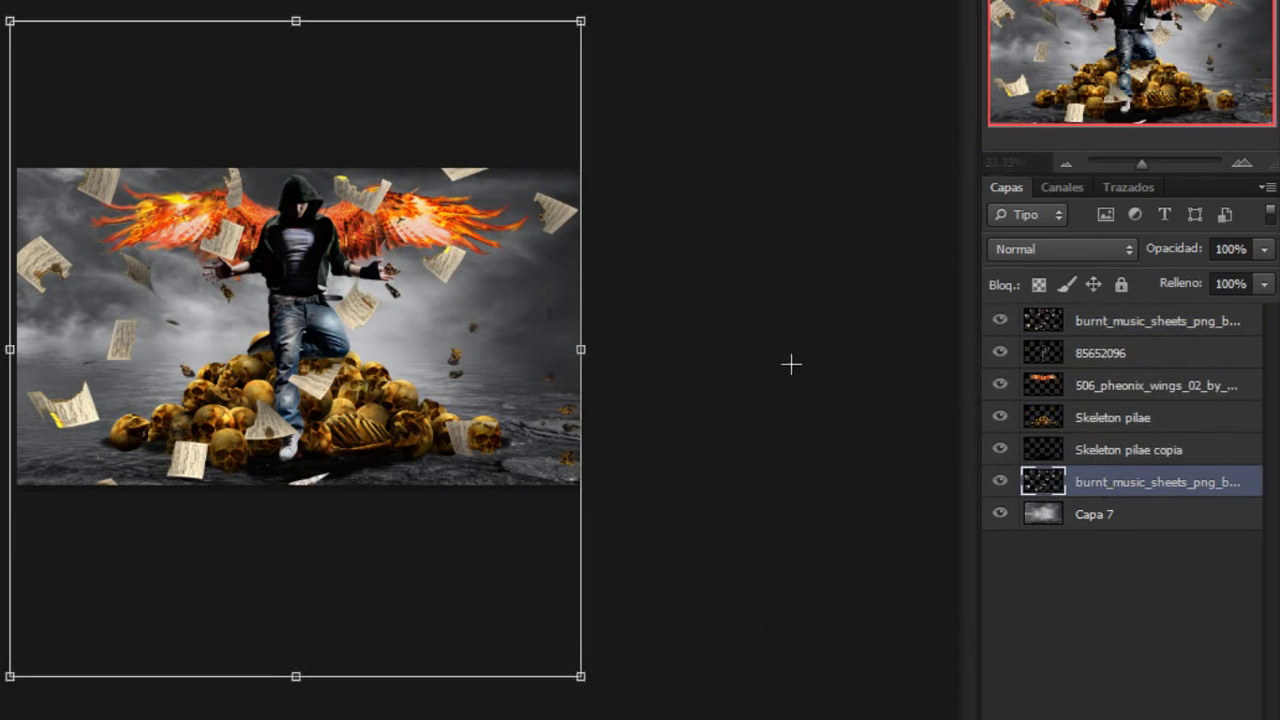
mouse_move(582, 21)
mouse_down()
mouse_move(185, 476)
mouse_move(375, 205)
mouse_move(408, 197)
mouse_up()
key(Return)
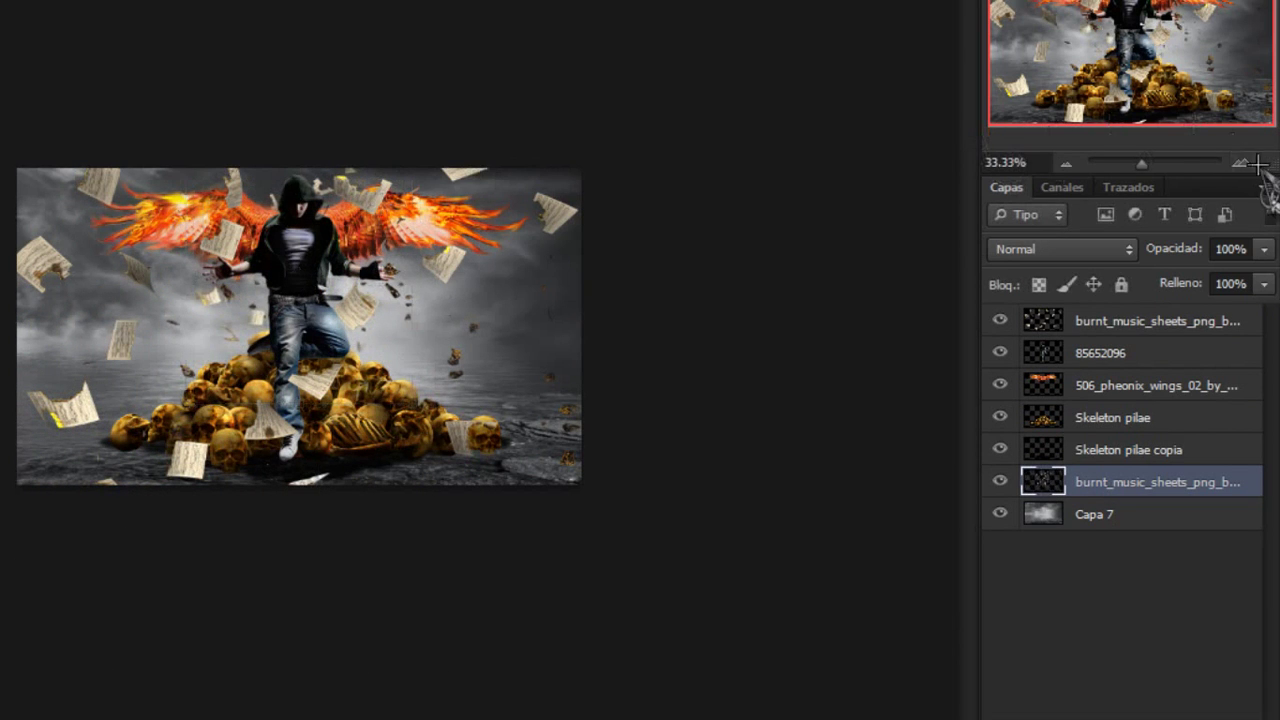
click(1245, 163)
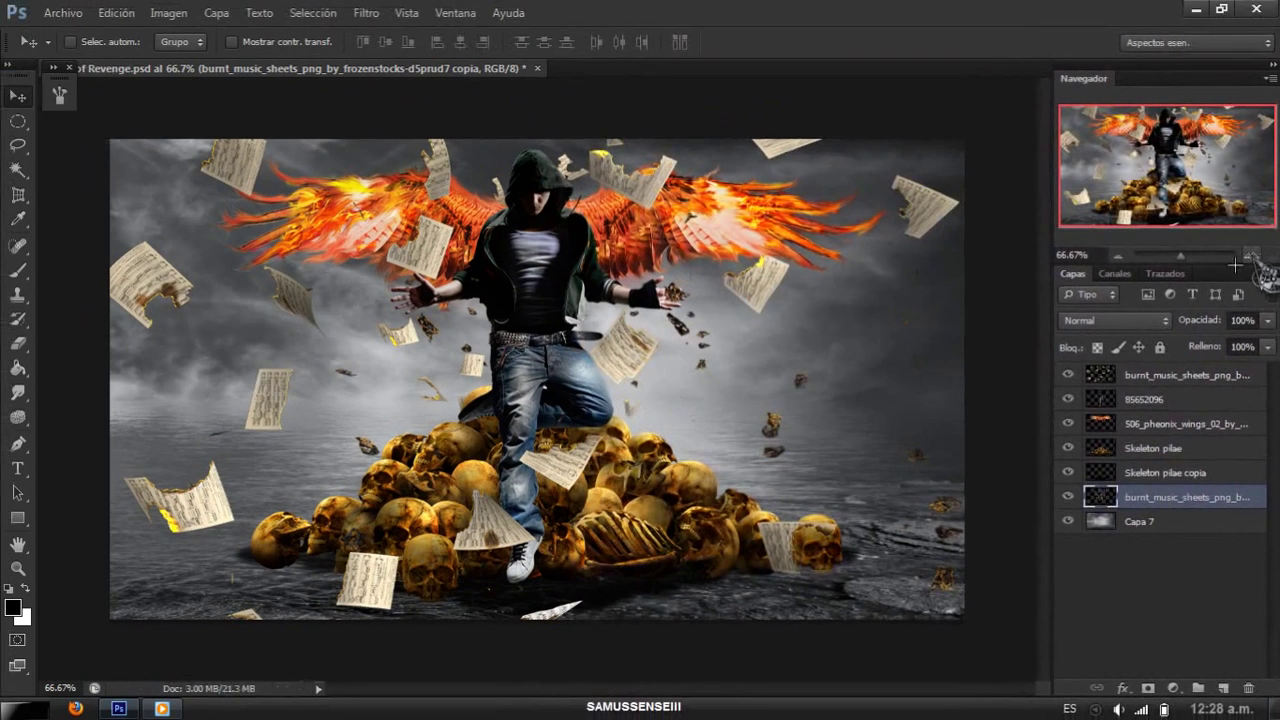
Step: Shift the top music sheets layer's hue toward reddish pink with Hue/Saturation
click(1135, 375)
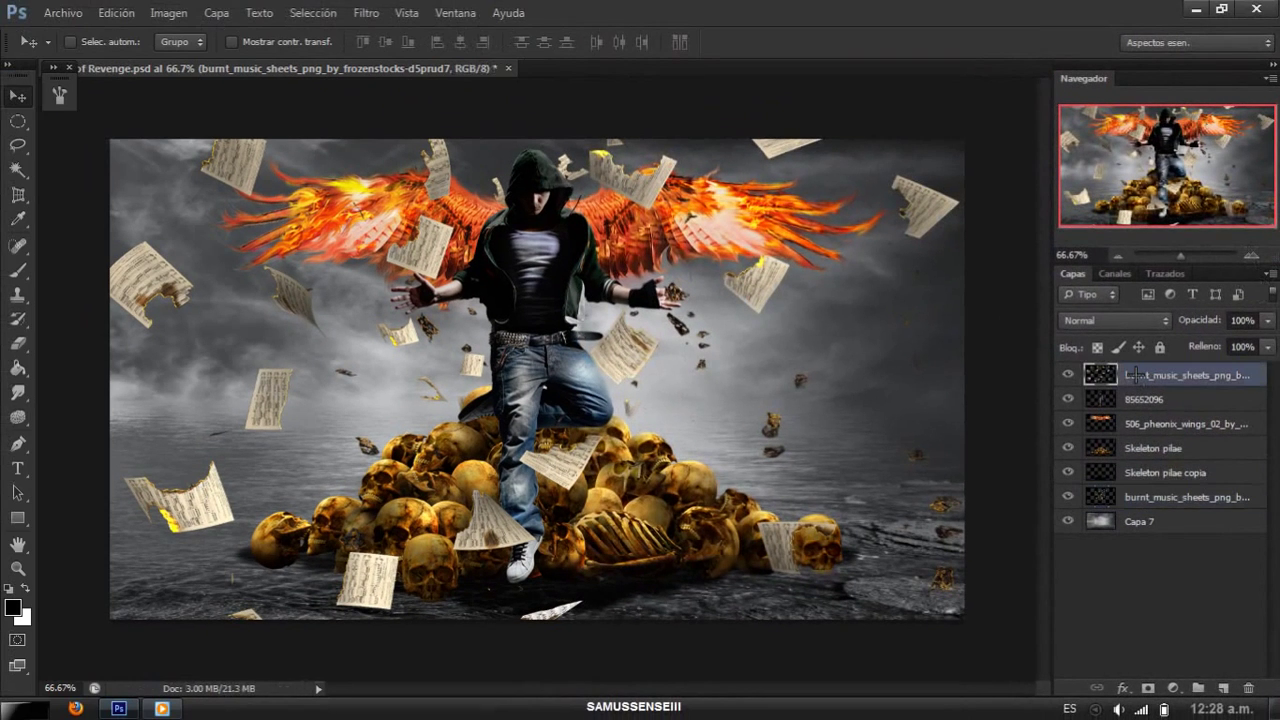
key(ctrl+u)
drag(600, 132, 710, 132)
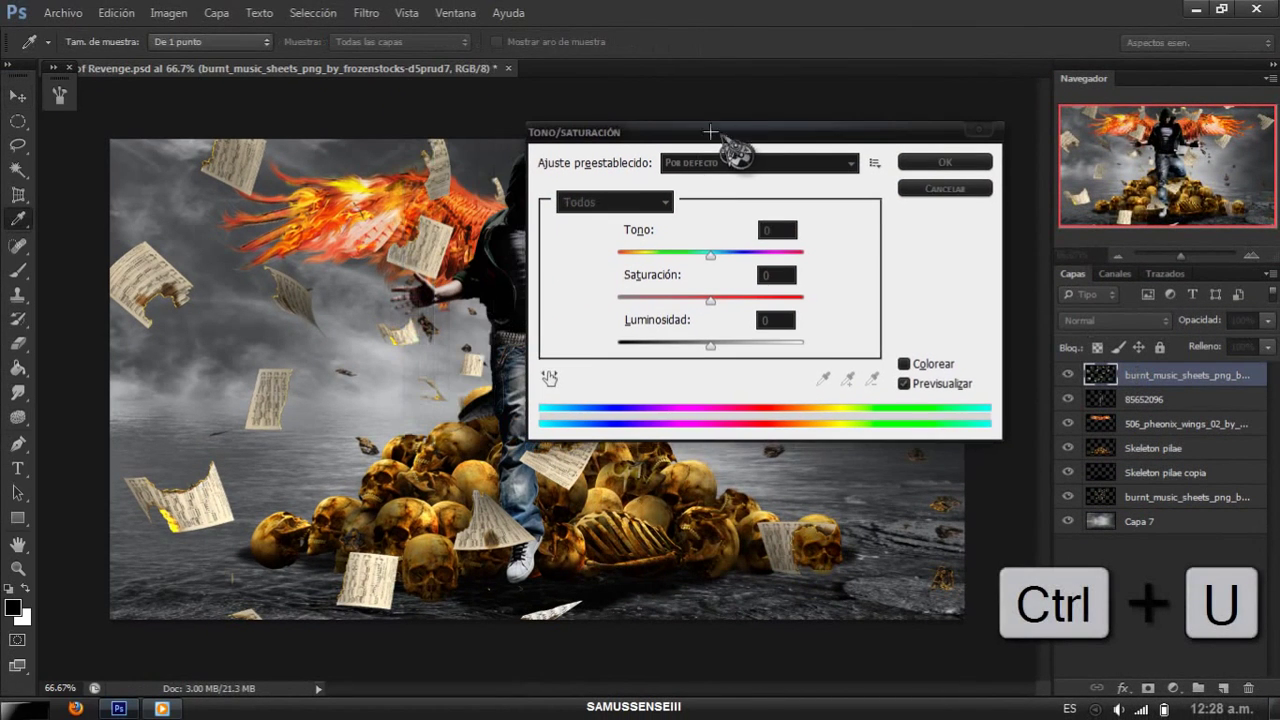
mouse_move(707, 255)
mouse_down()
mouse_move(659, 254)
mouse_move(671, 252)
mouse_up()
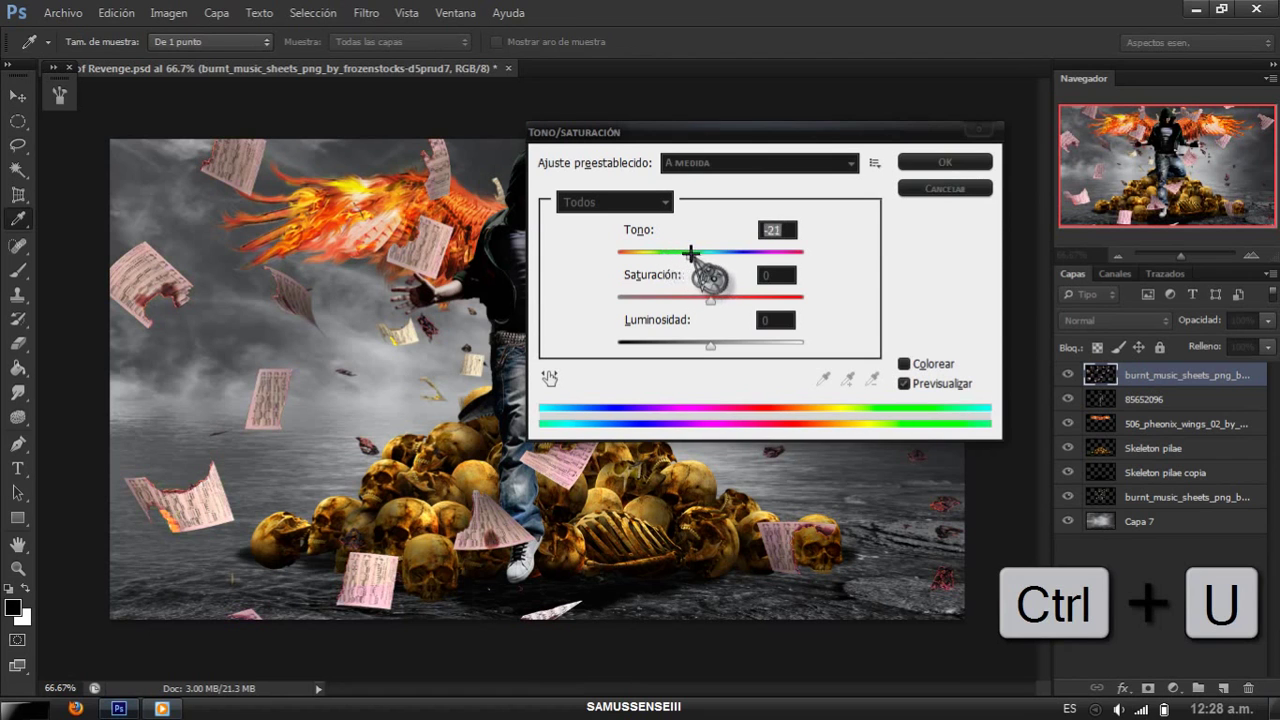
click(945, 161)
Step: Place the premade_magma cracked-earth image into the composition
key(v)
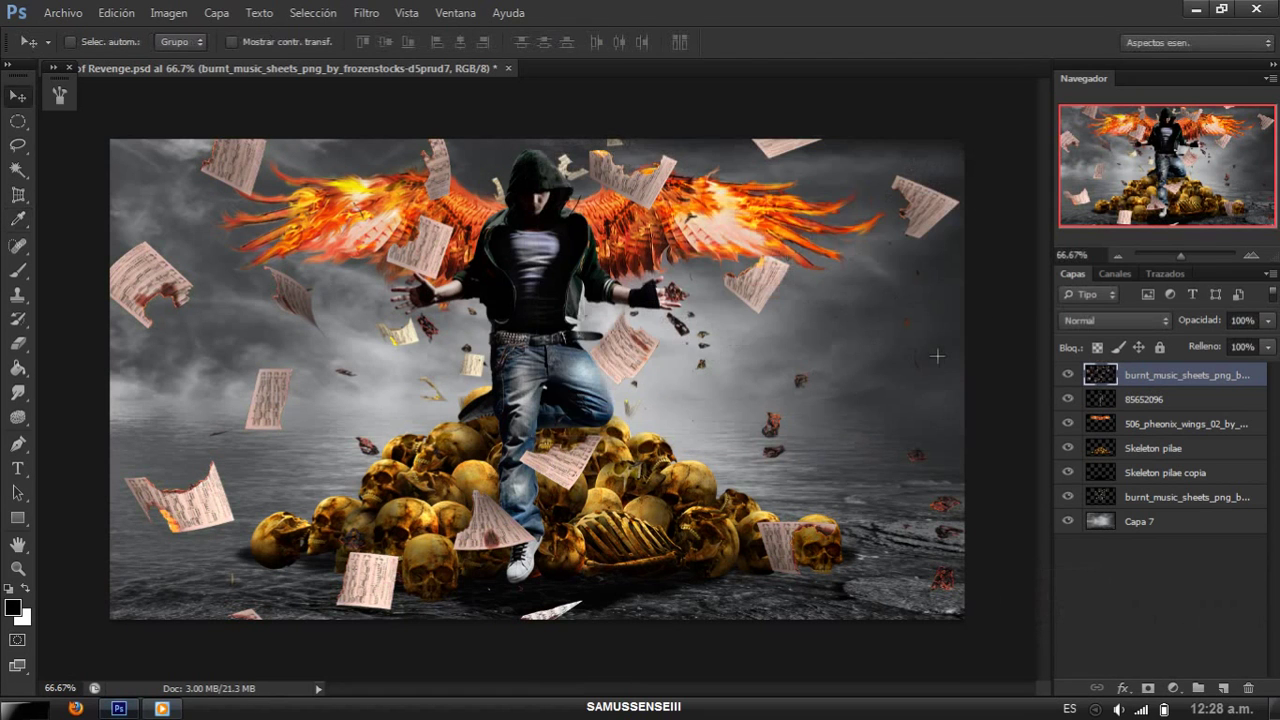
key(ctrl+shift+p)
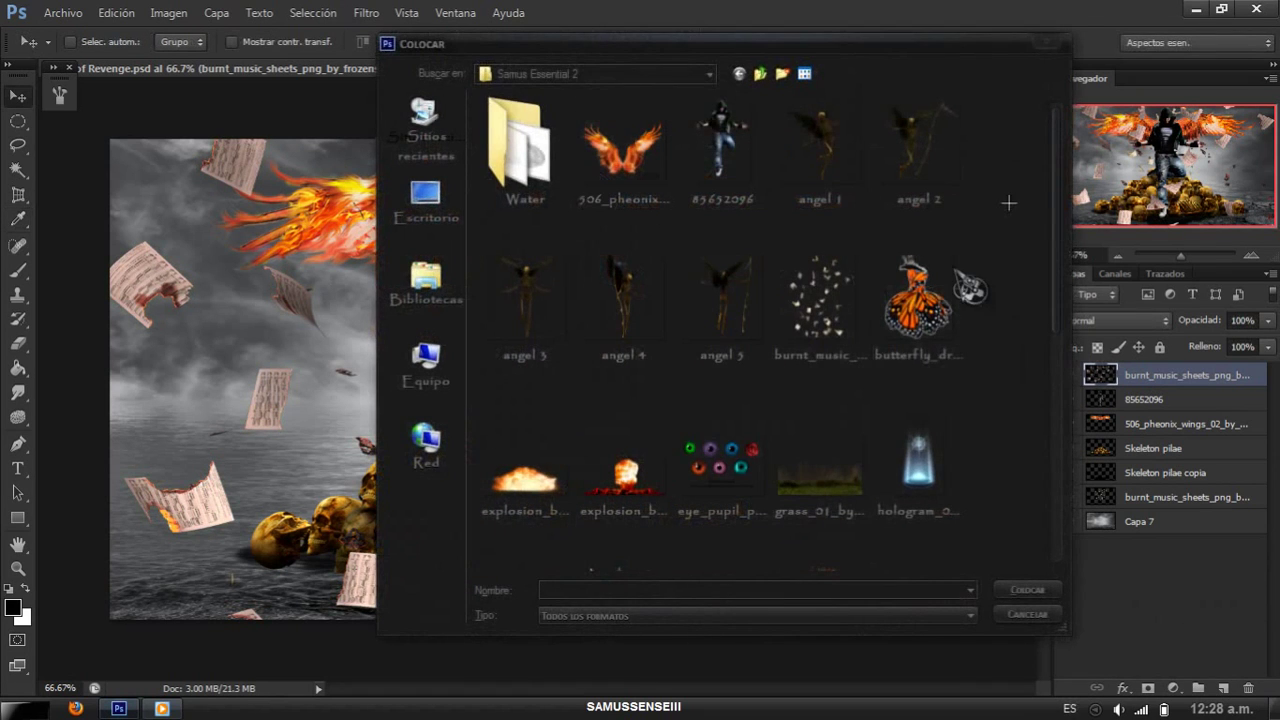
drag(1057, 168, 1069, 366)
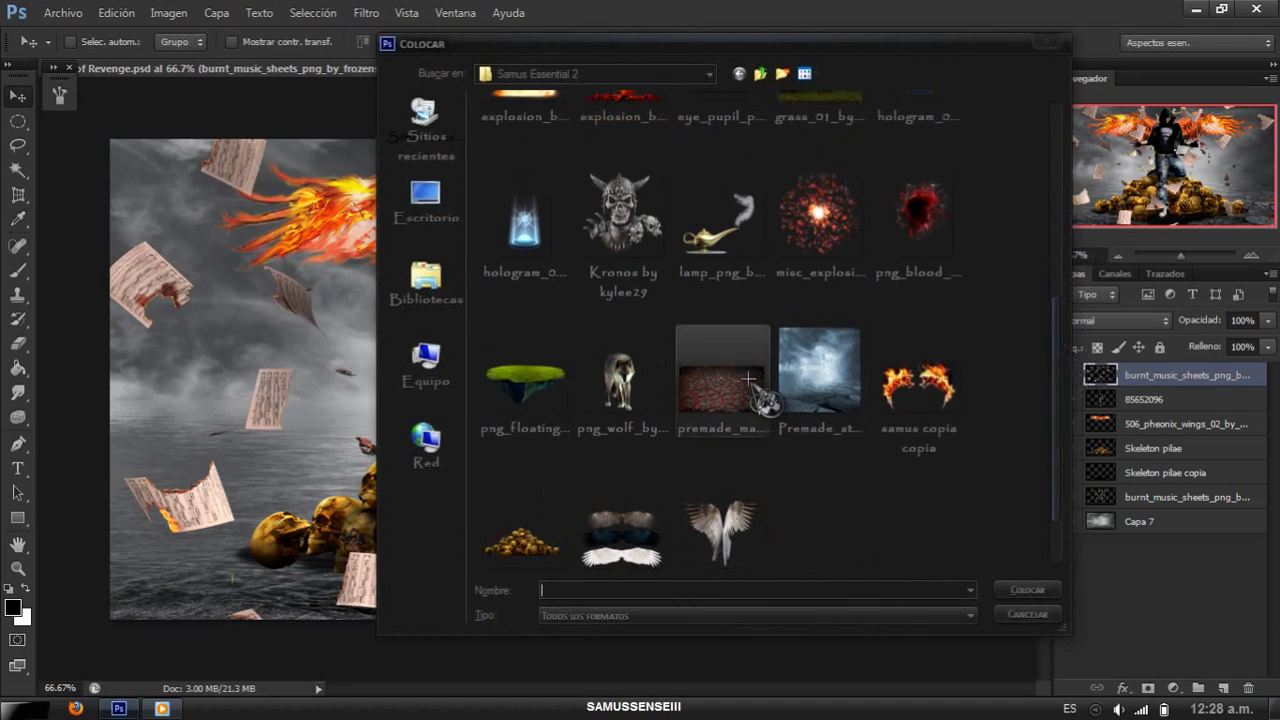
click(748, 378)
drag(748, 379, 652, 345)
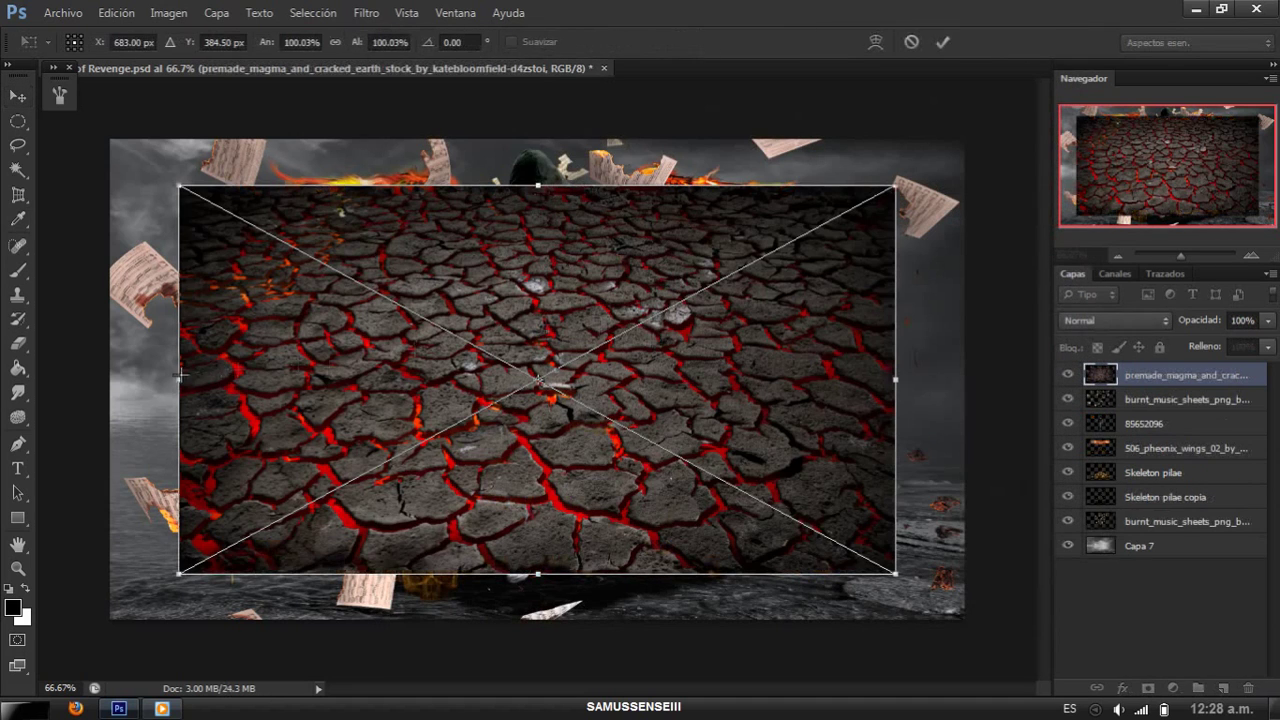
Step: Stretch the magma ground across the canvas's lower half and rasterize the layer
drag(179, 376, 110, 379)
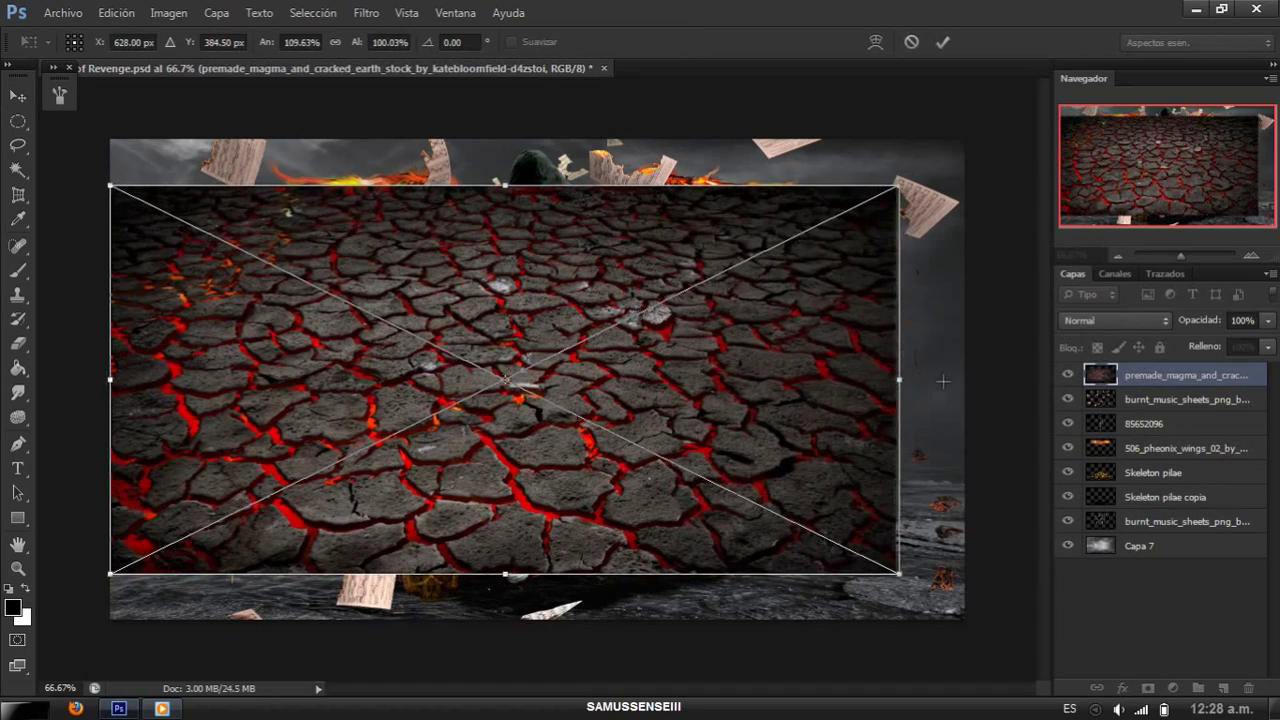
drag(899, 379, 964, 380)
drag(538, 574, 541, 619)
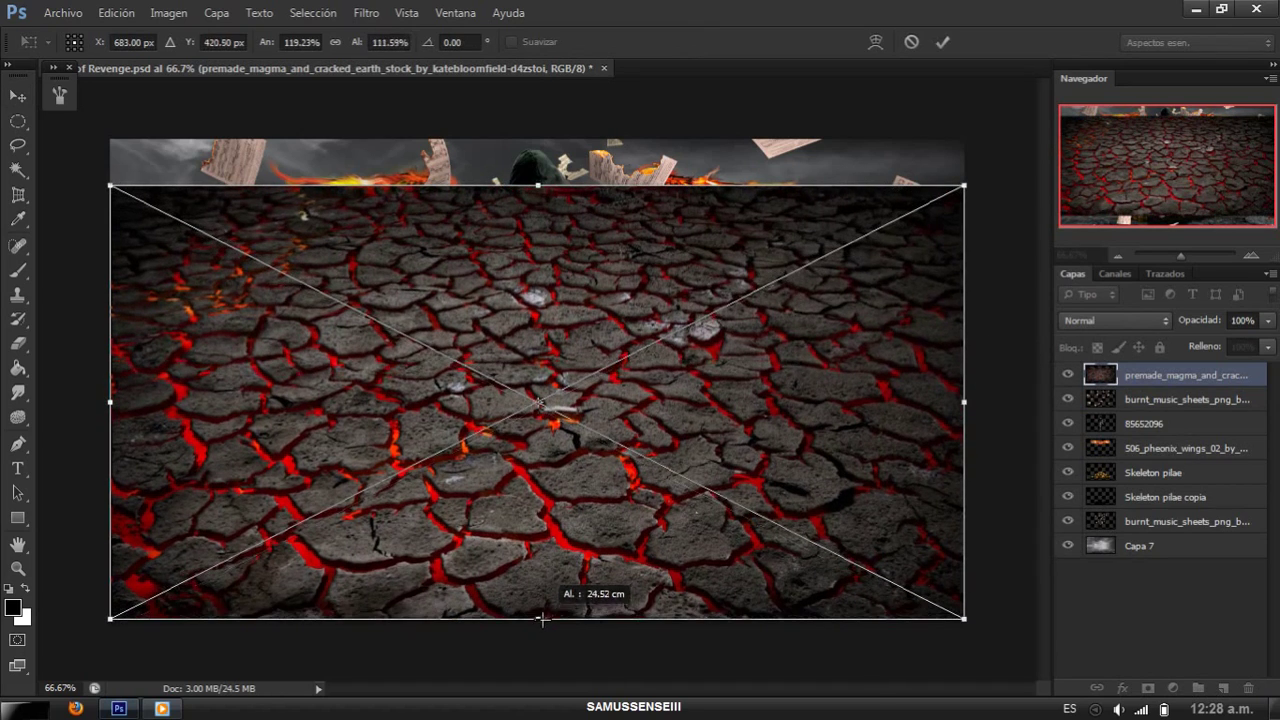
drag(538, 185, 533, 431)
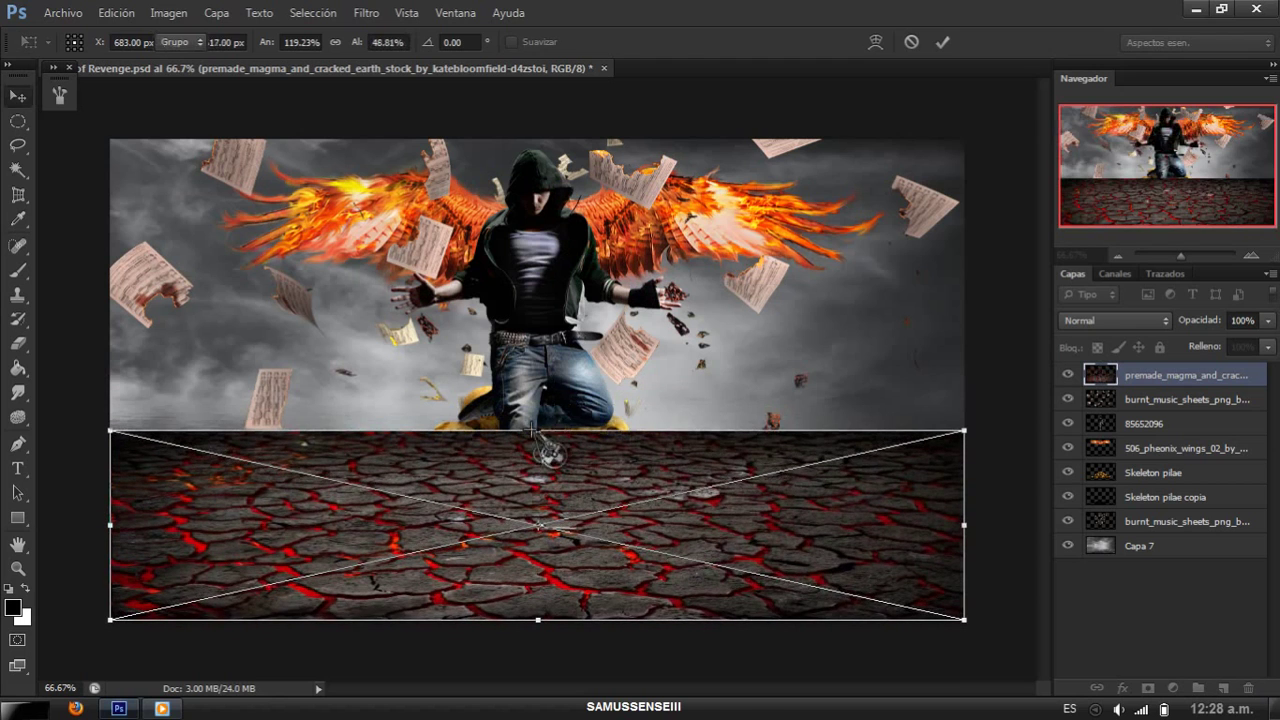
key(Return)
right_click(1145, 378)
click(1035, 246)
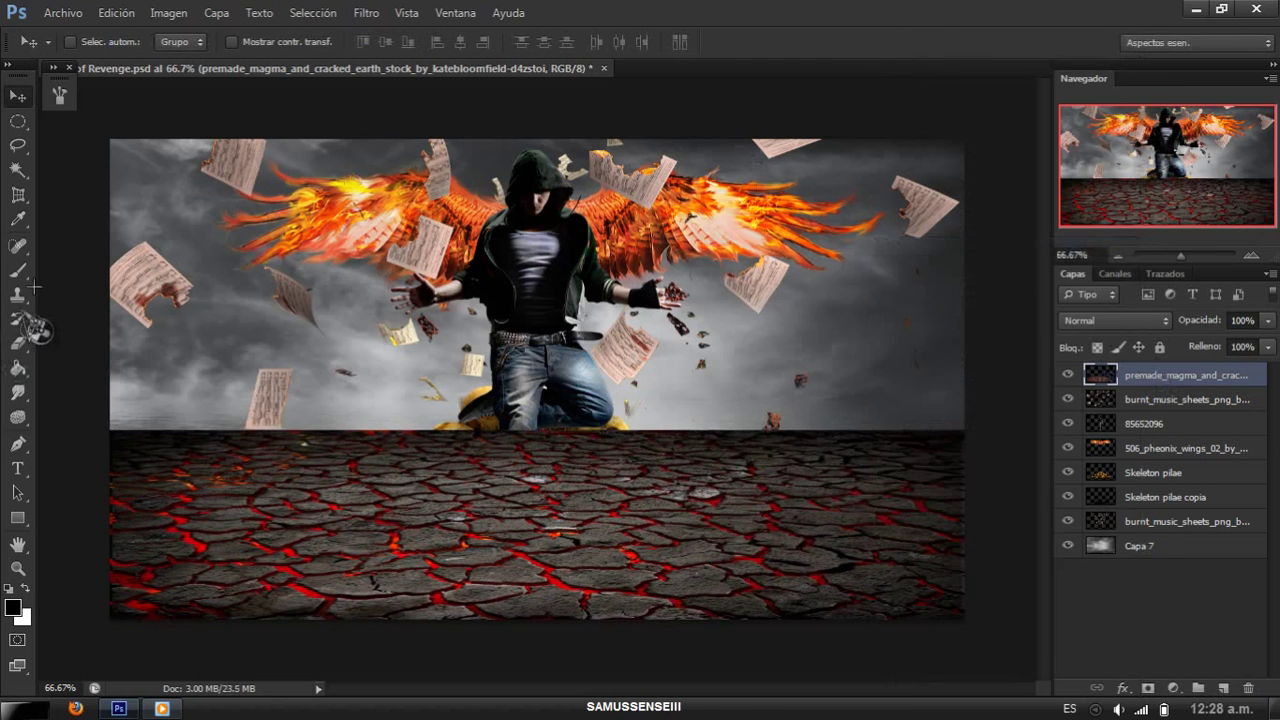
Step: Soft-erase the ground's top edge with a 215 px eraser and move the layer above Capa 7
click(18, 343)
right_click(316, 311)
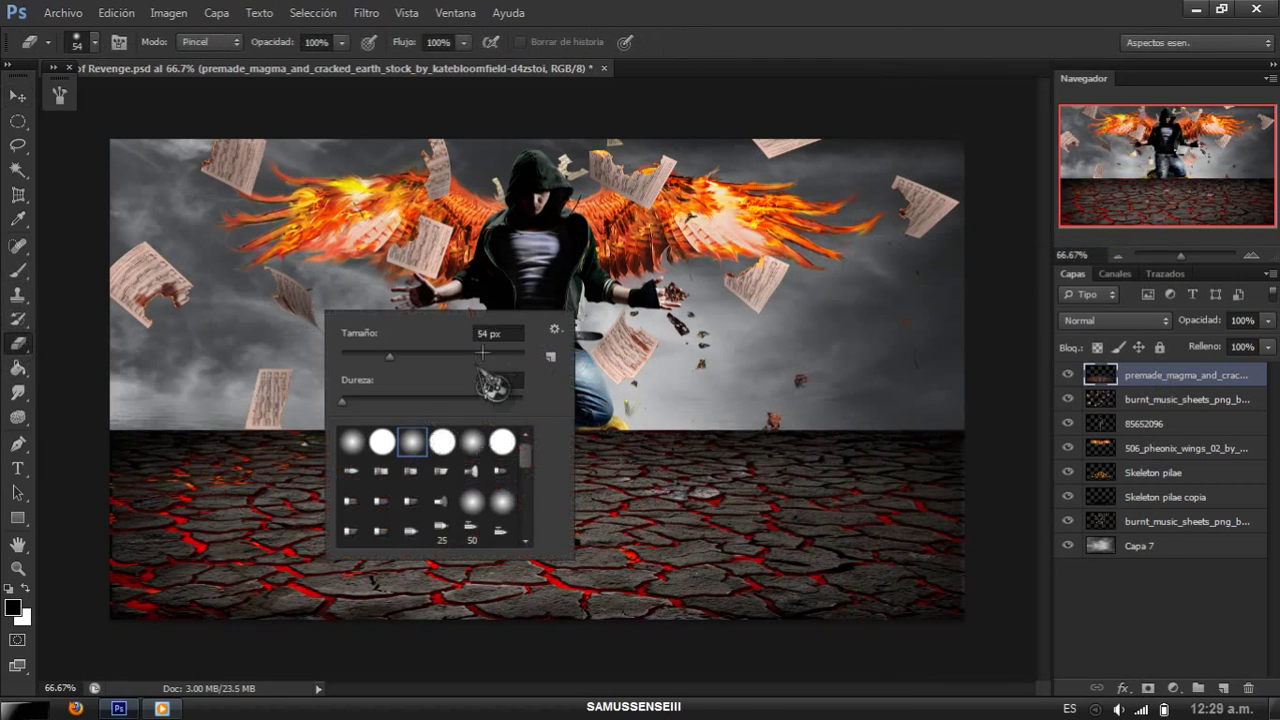
drag(474, 356, 488, 356)
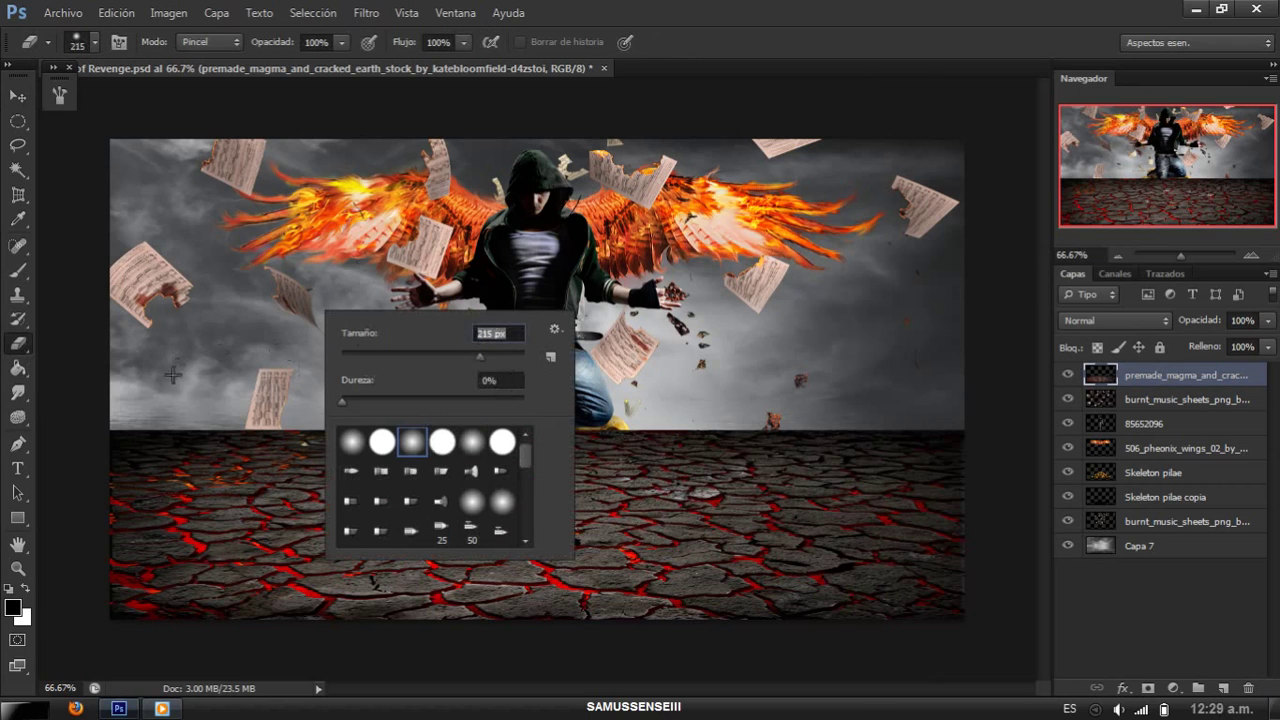
key(Return)
drag(246, 373, 907, 419)
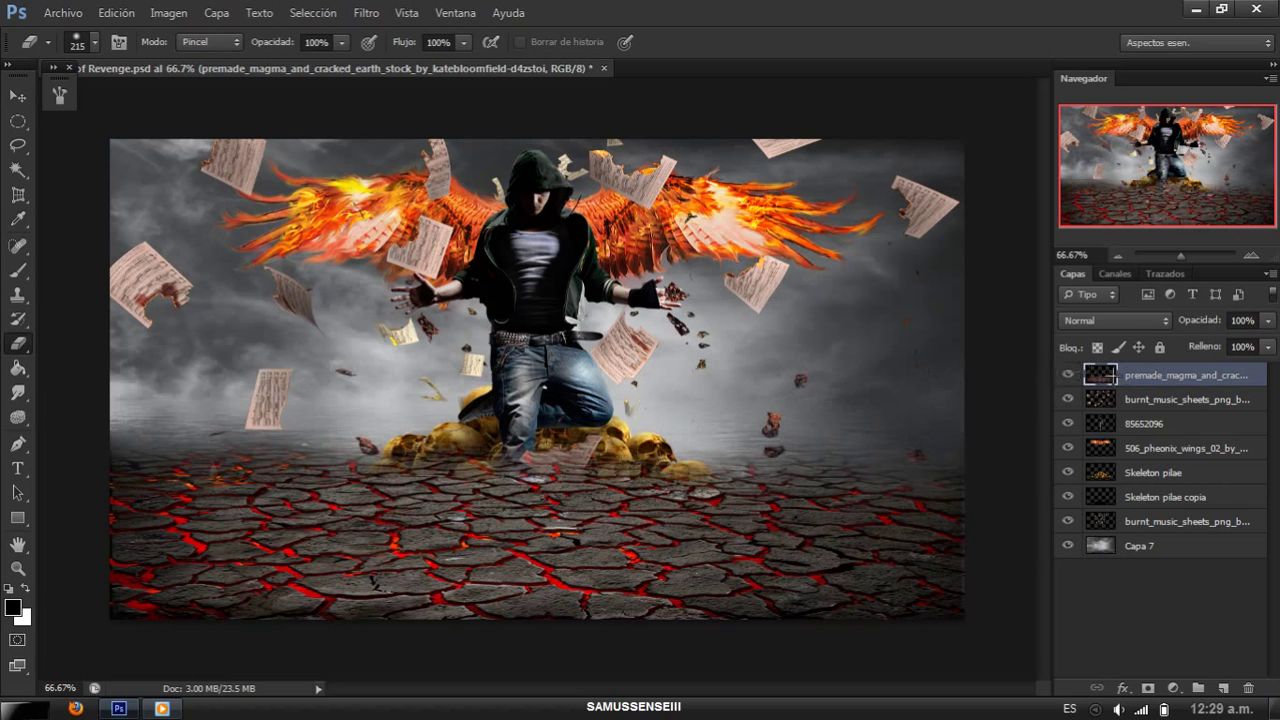
drag(1140, 376, 1133, 527)
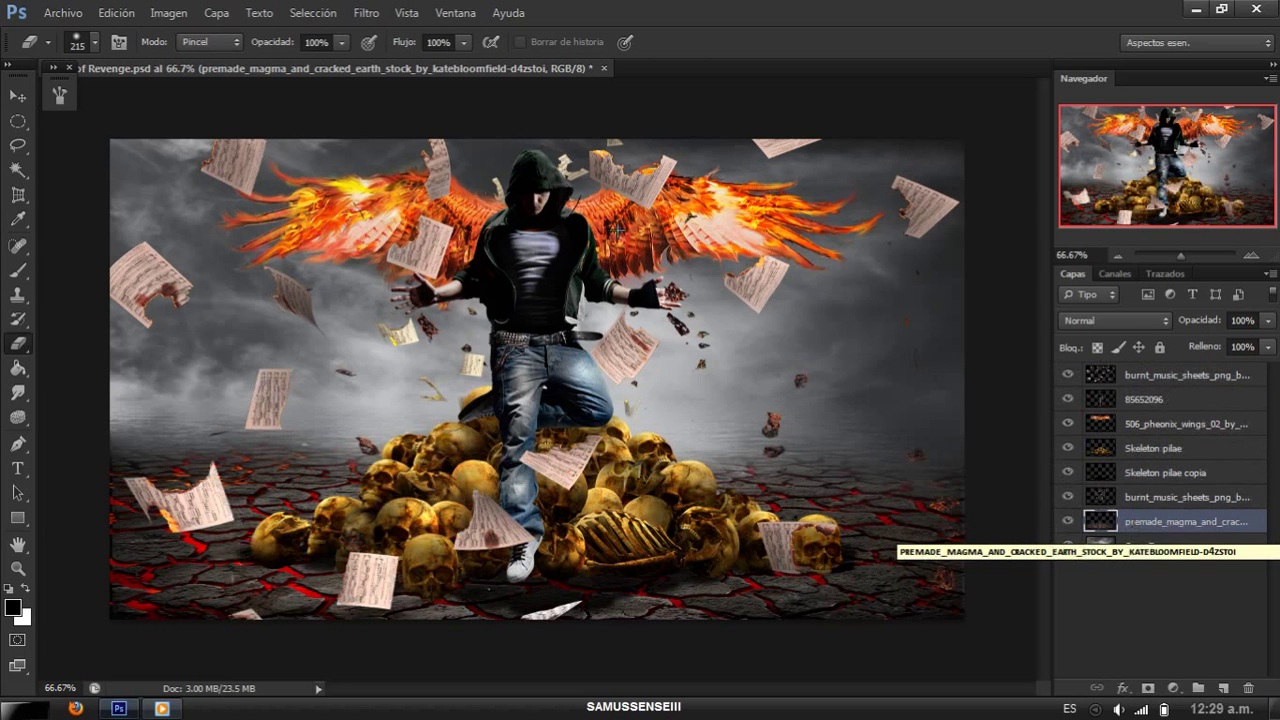
key(shift+ctrl+p)
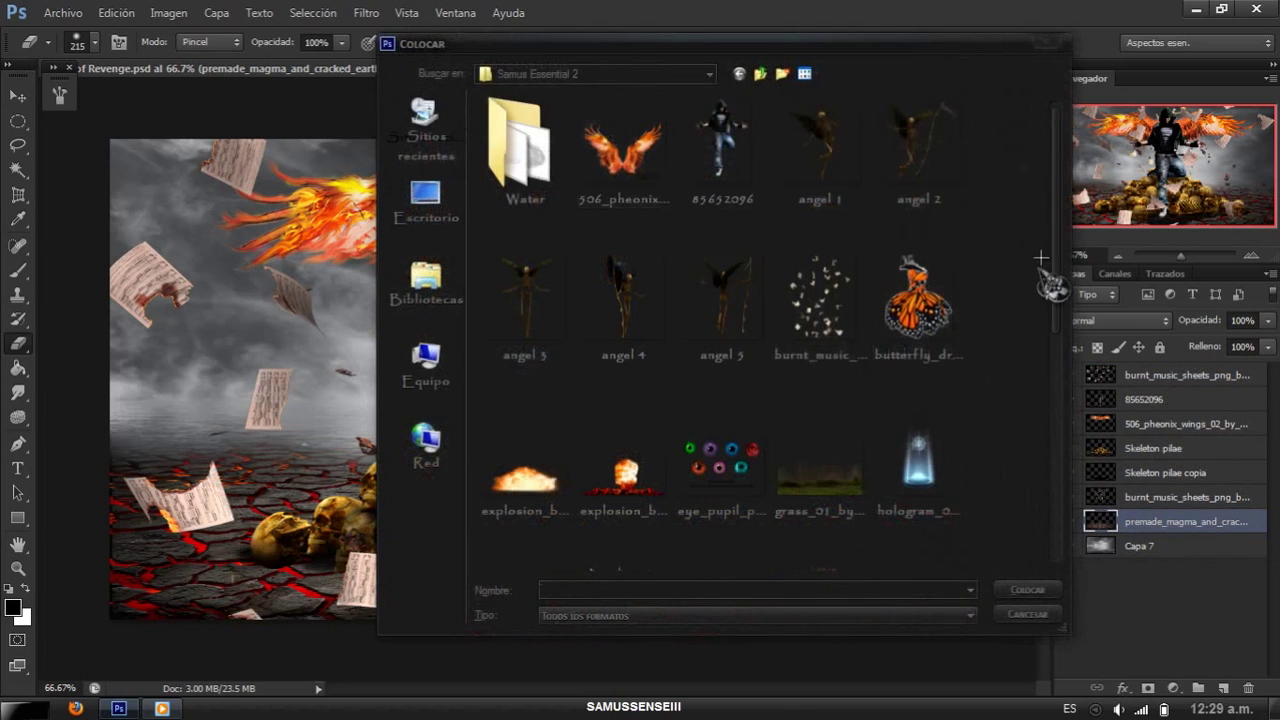
Step: Place the png_blood splatter image and move its layer near the top of the stack
scroll(1045, 305, down, 2)
scroll(1045, 305, down, 1)
key(p)
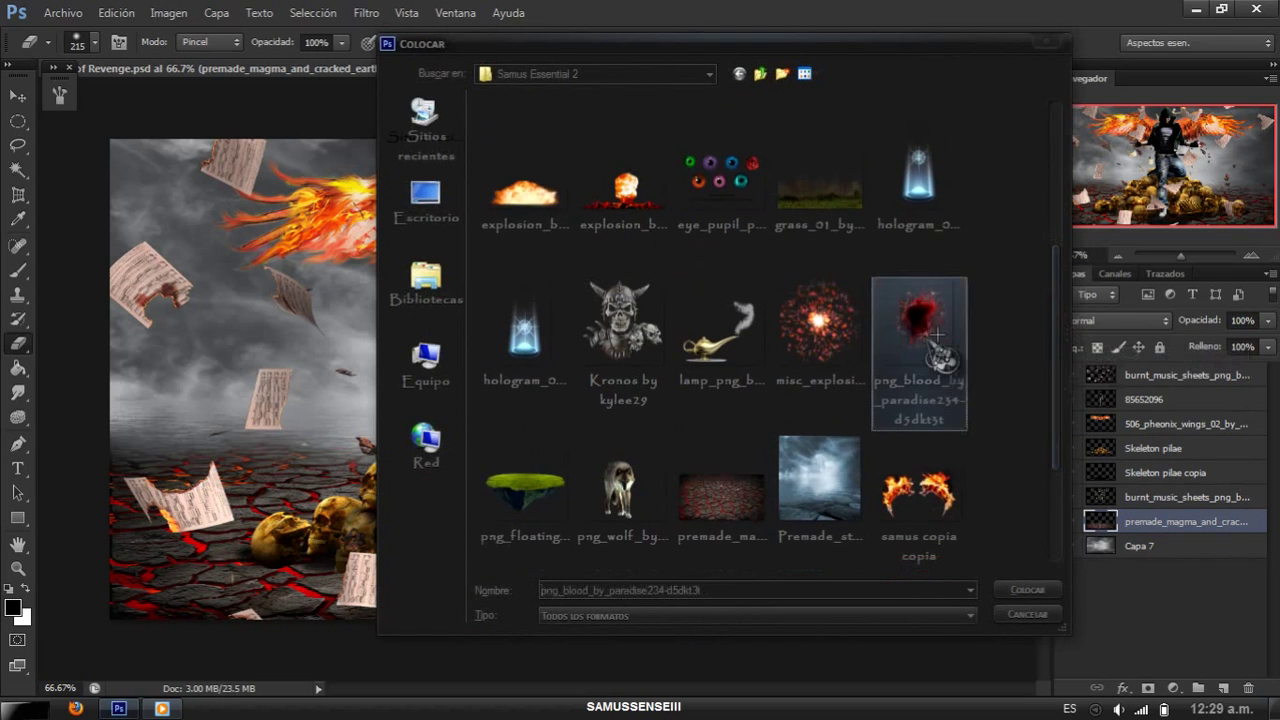
scroll(1057, 447, down, 1)
key(Return)
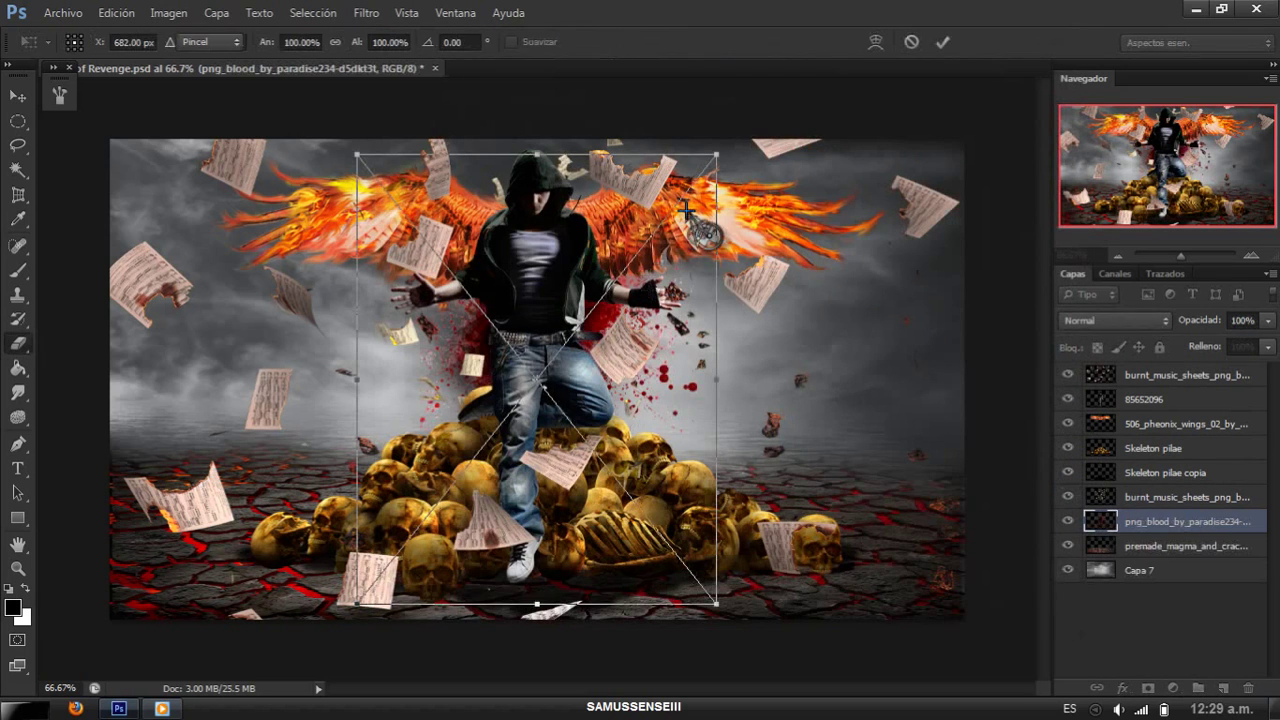
key(Return)
drag(1150, 521, 1130, 392)
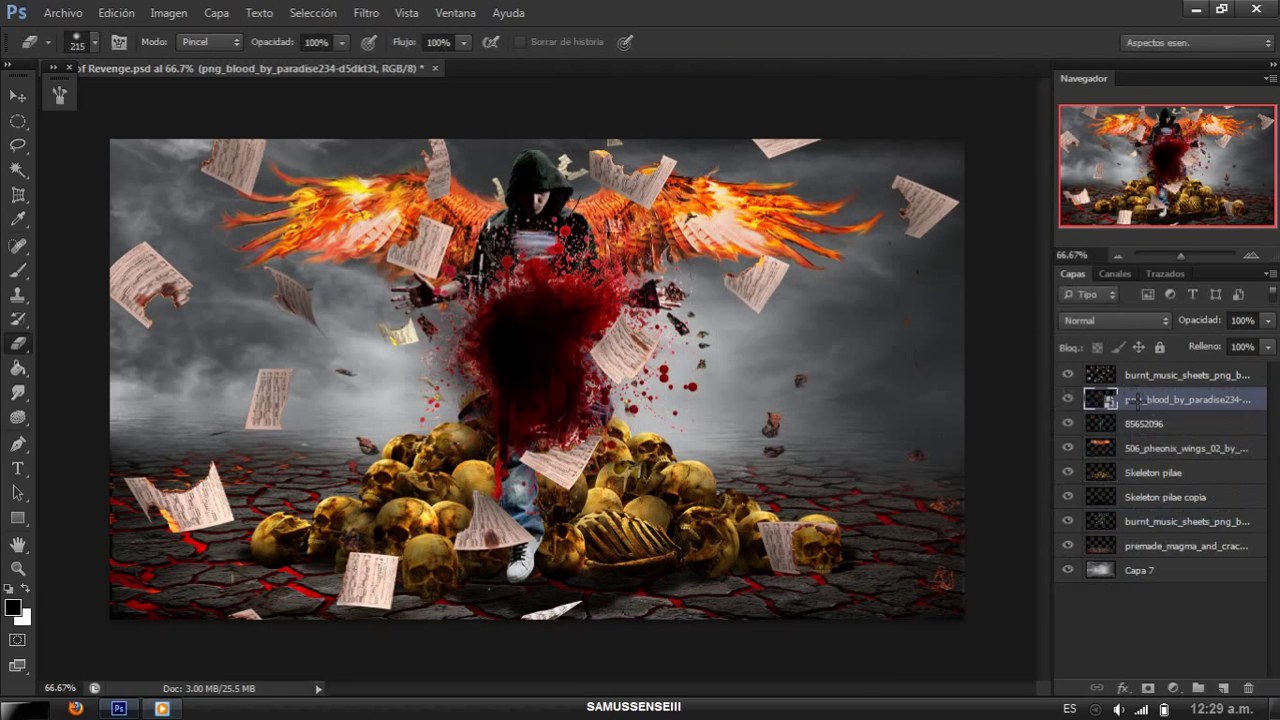
right_click(1130, 398)
key(Escape)
Step: Scale the blood splatter to about 37% on the man's chest and blend it in Color más oscuro
key(ctrl+t)
drag(706, 155, 566, 318)
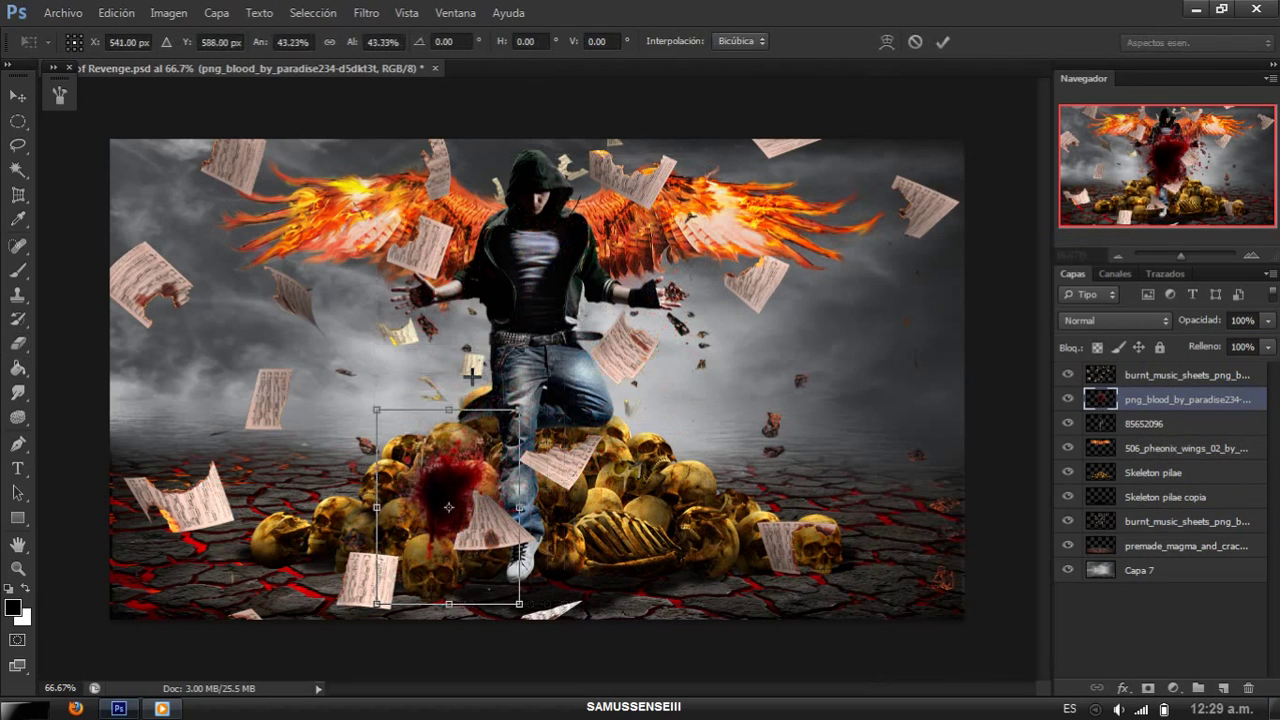
drag(470, 430, 588, 192)
drag(476, 181, 494, 190)
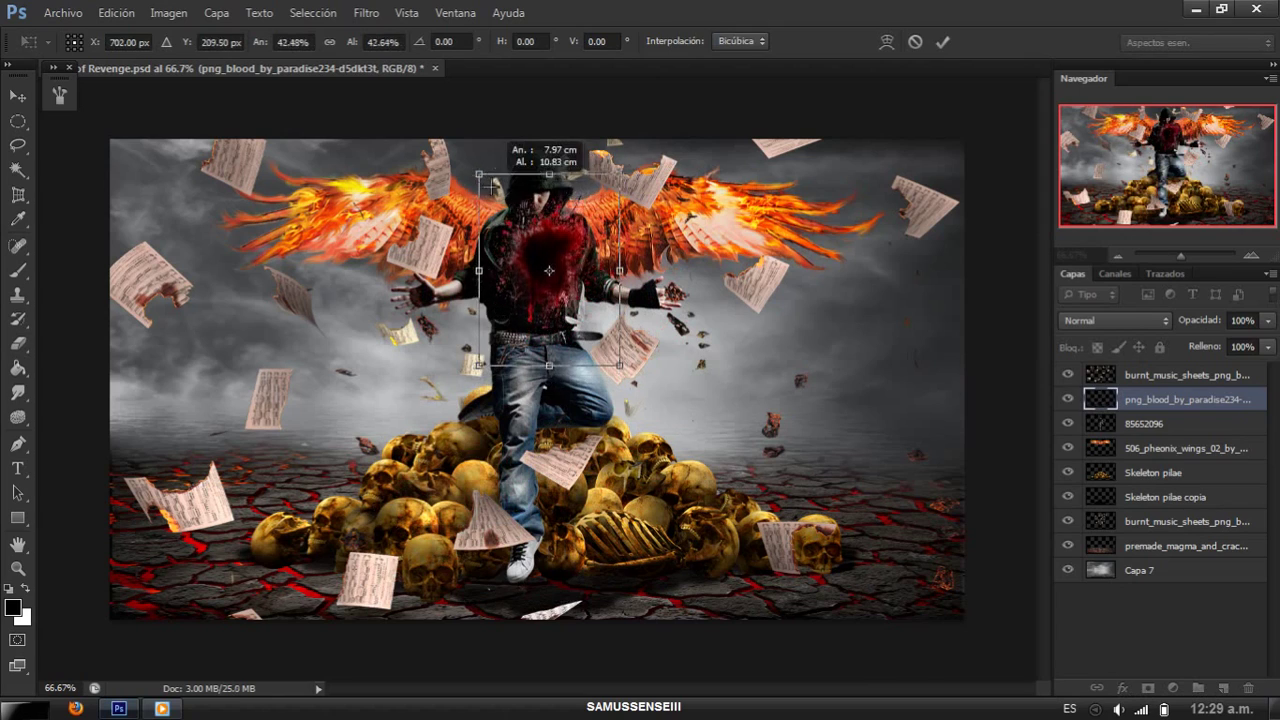
drag(544, 227, 546, 220)
key(Return)
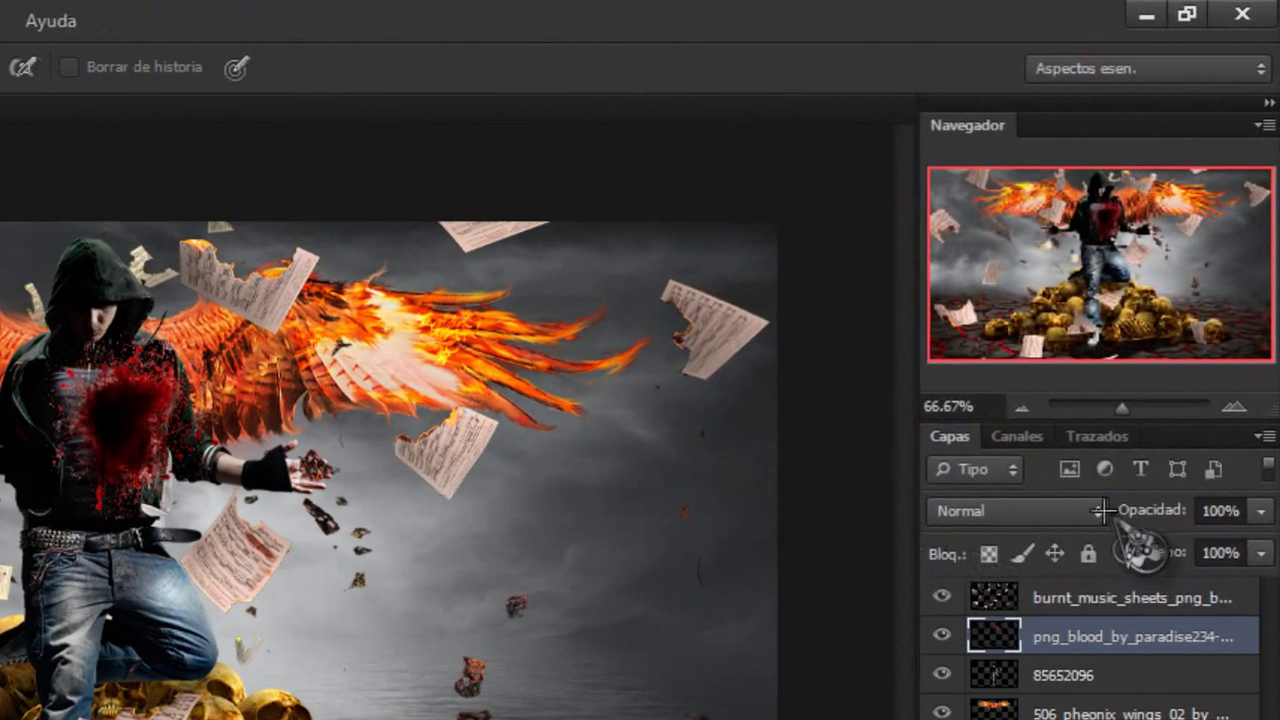
click(1114, 320)
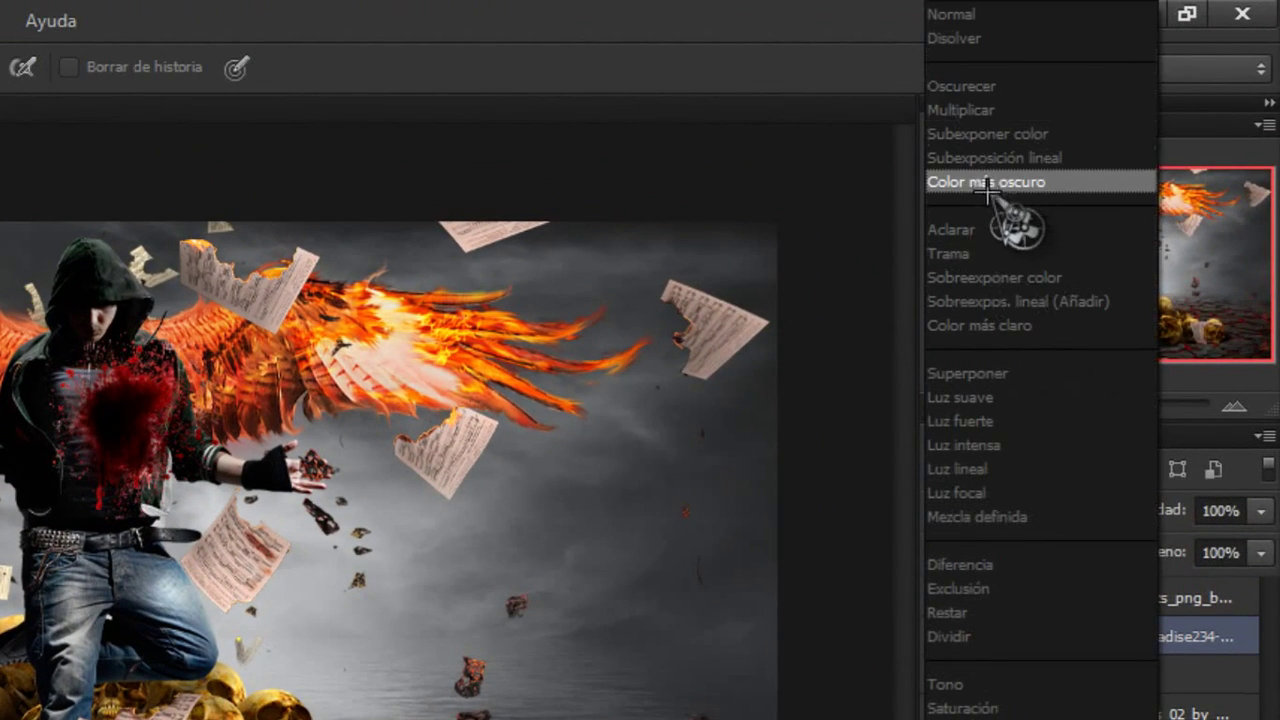
click(995, 182)
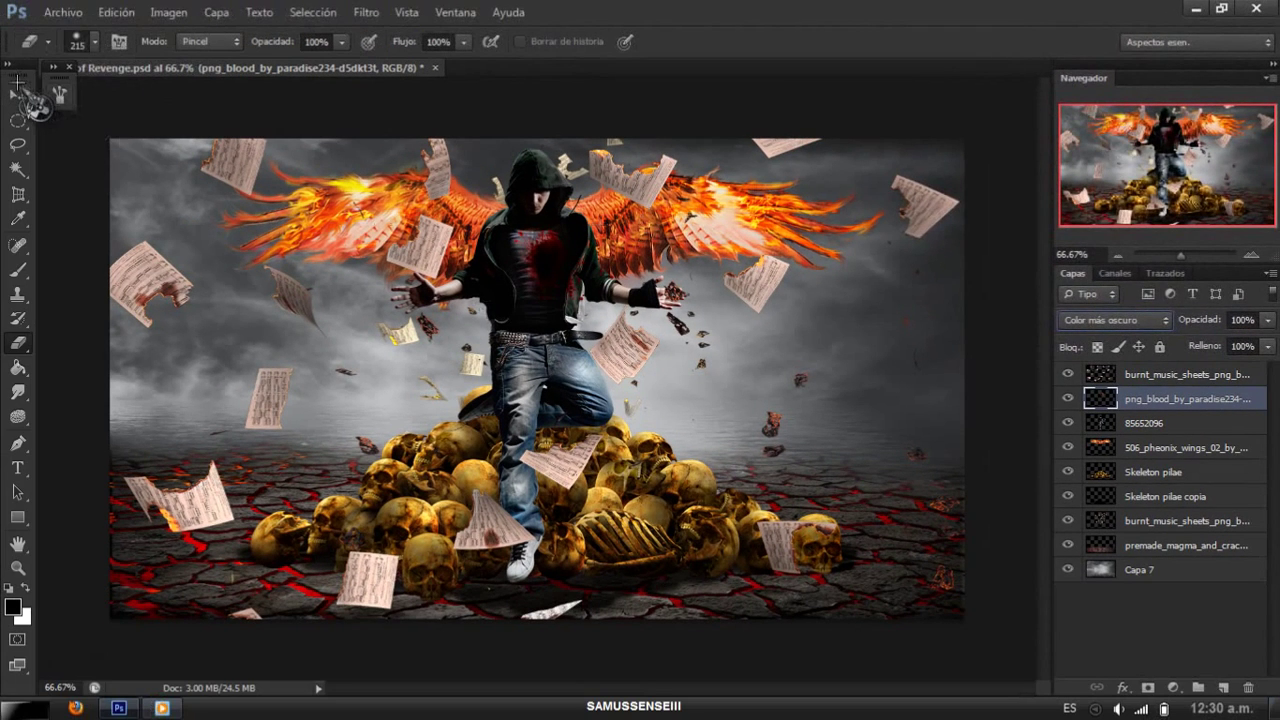
key(v)
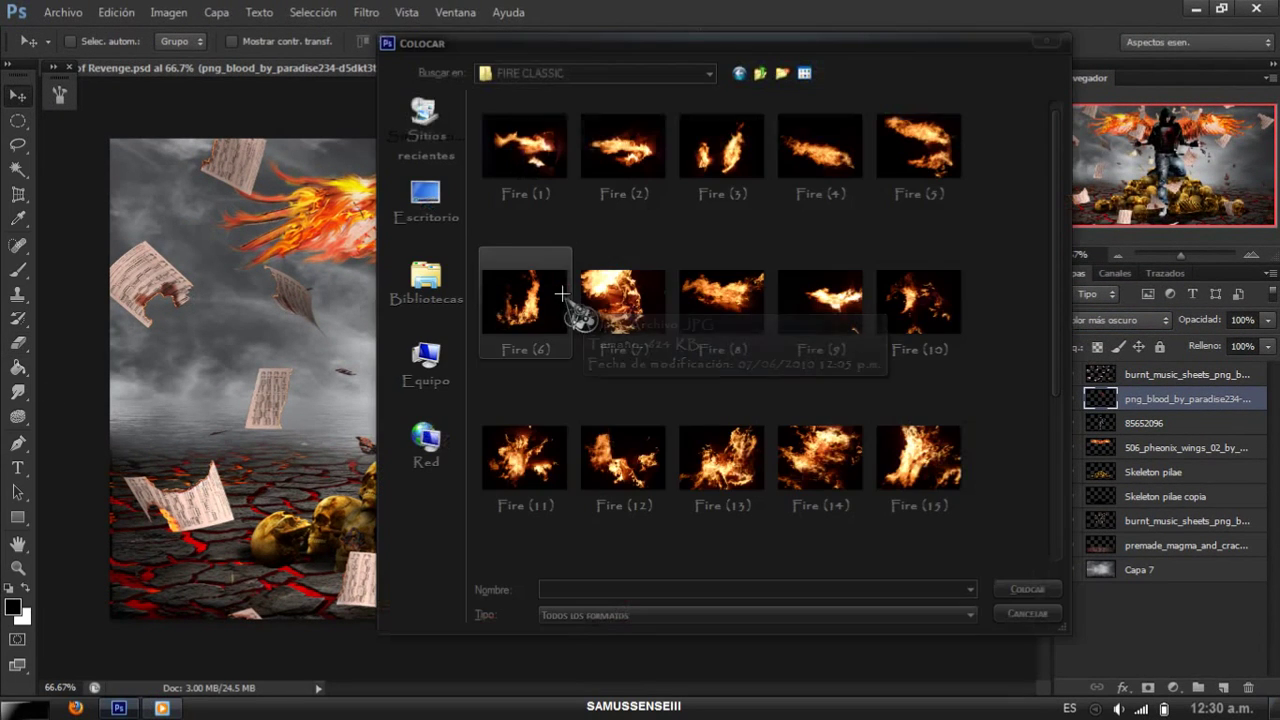
Step: Add the Fire (6) flames in Trama mode over the skull pile
drag(571, 311, 627, 369)
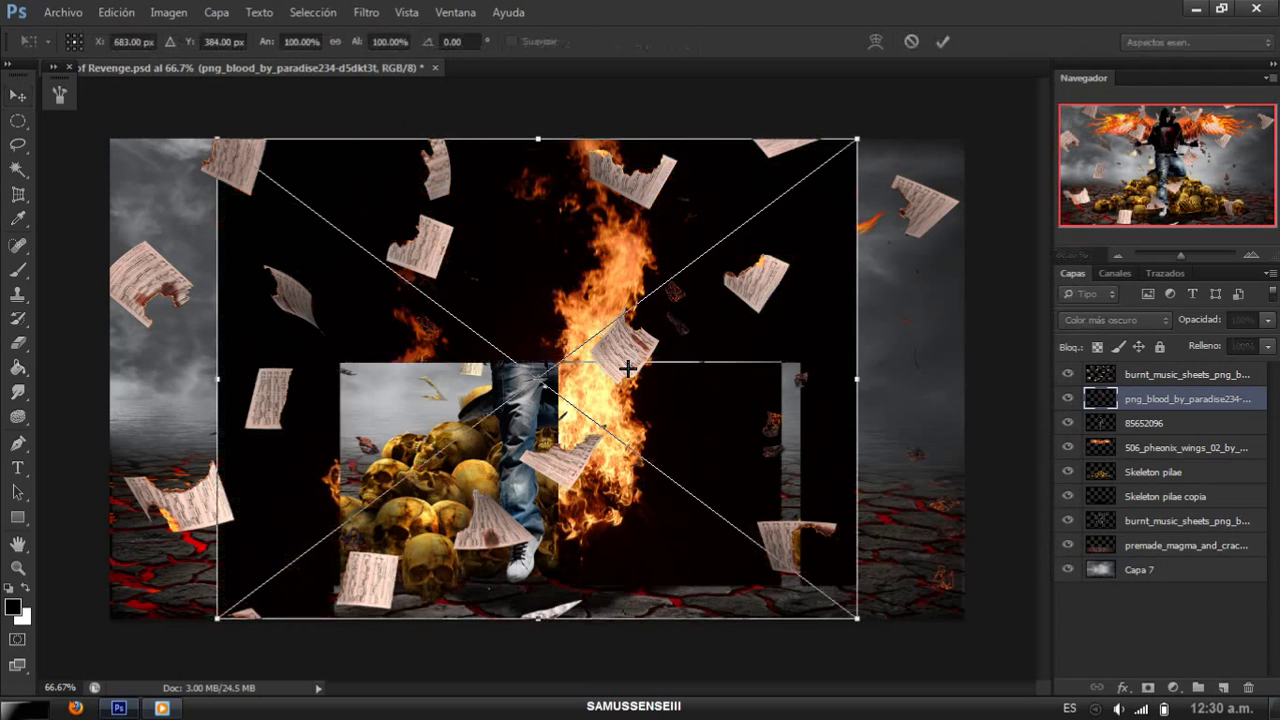
key(Return)
click(1113, 320)
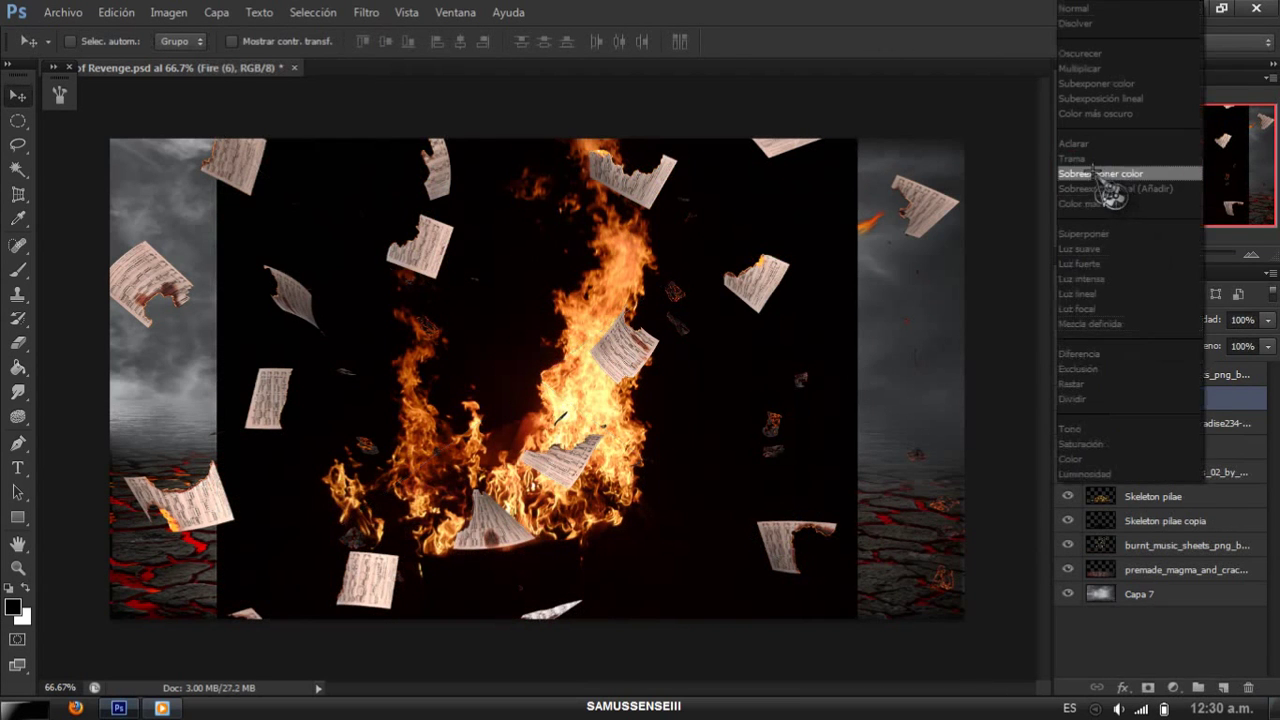
click(1100, 171)
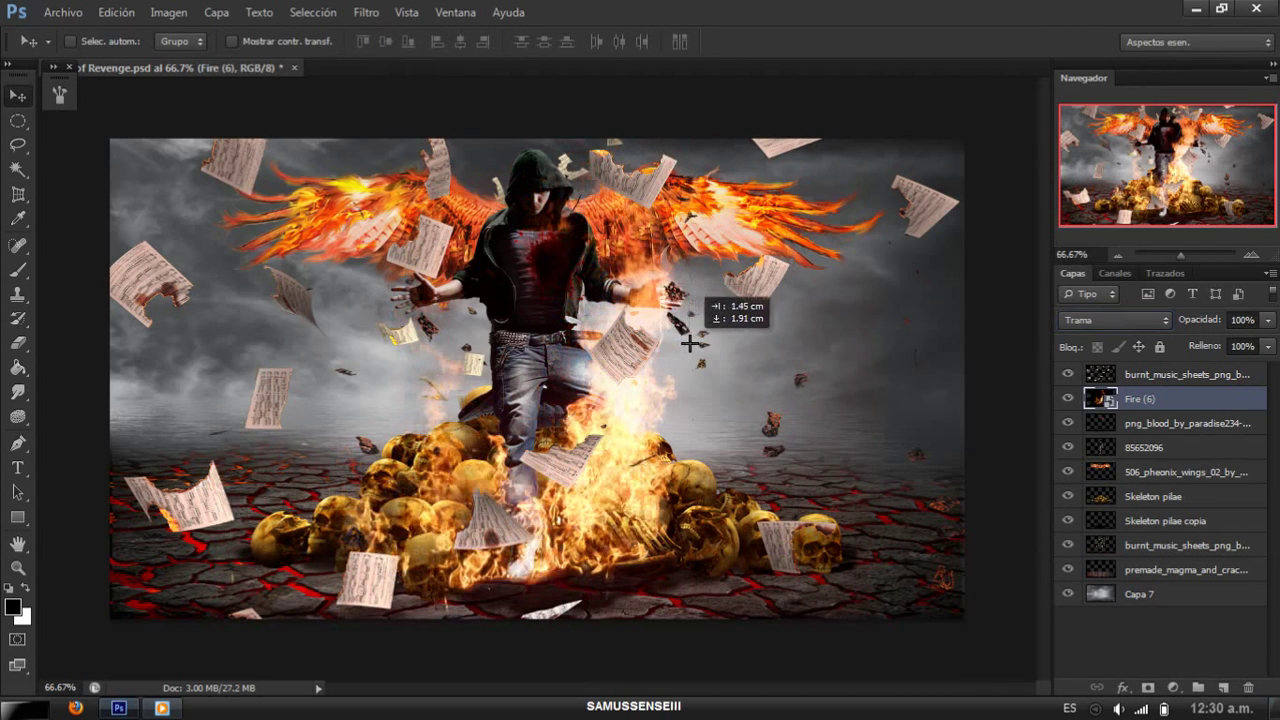
drag(652, 290, 692, 350)
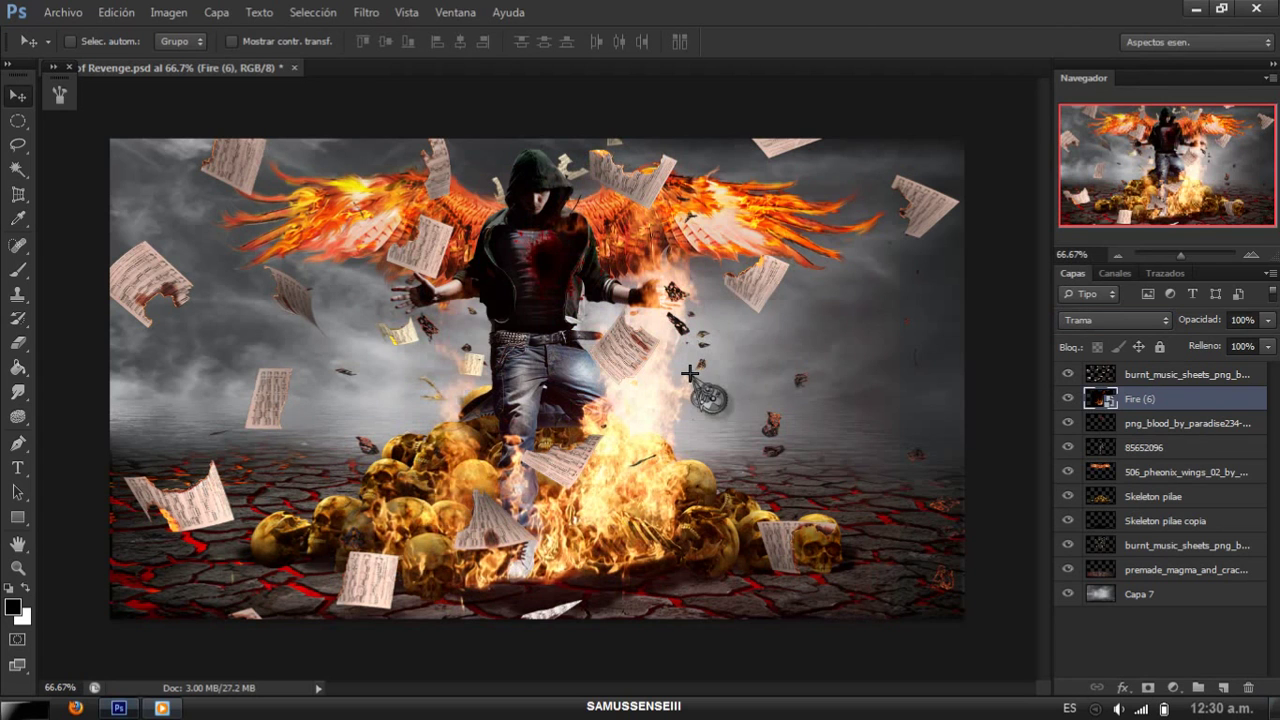
Step: Place the Fire (23) flames in Trama mode onto the left wing
key(ctrl+shift+p)
drag(1057, 194, 1071, 371)
click(743, 489)
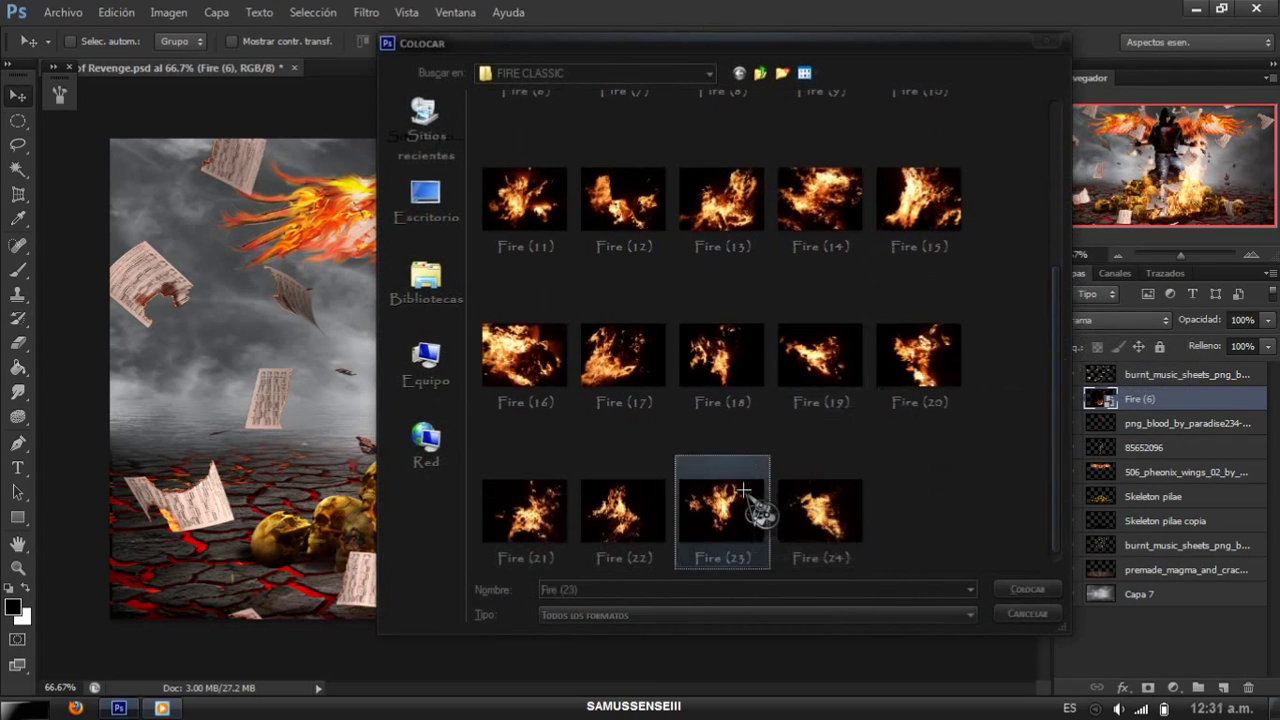
double_click(743, 489)
drag(593, 310, 565, 255)
key(Return)
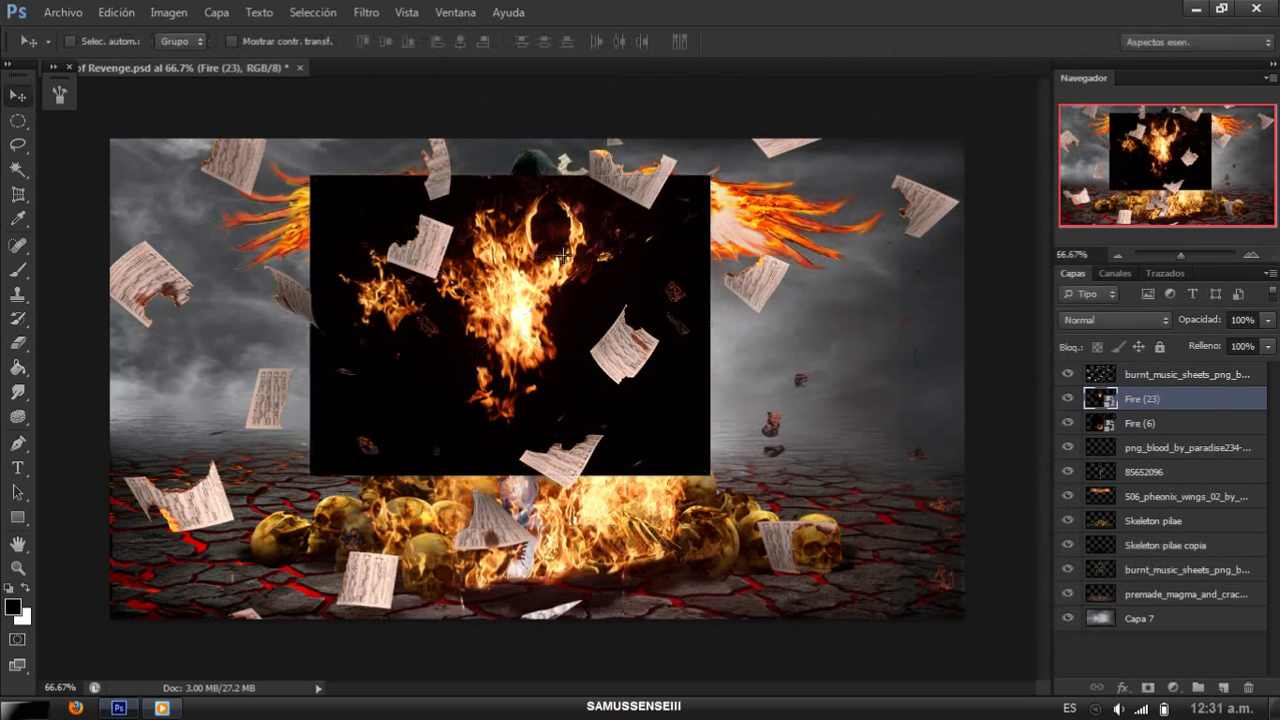
click(1110, 320)
click(1077, 160)
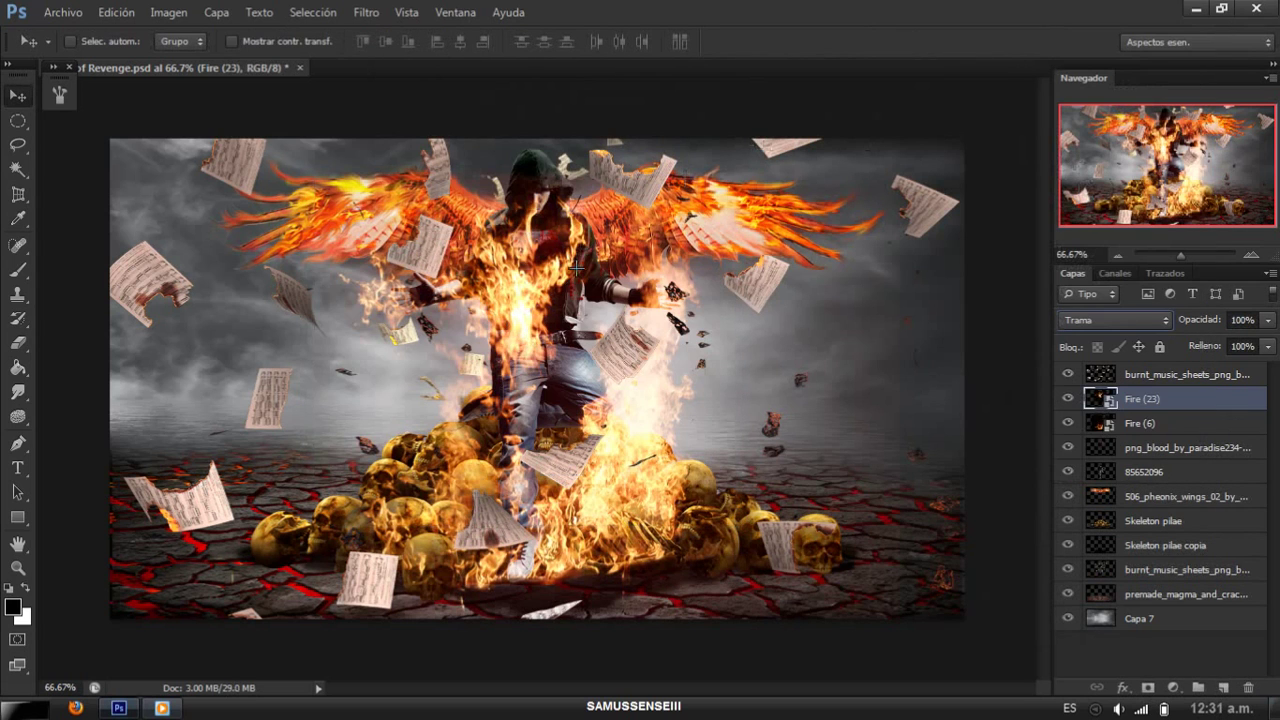
mouse_move(576, 268)
mouse_down()
mouse_move(449, 186)
mouse_move(463, 187)
mouse_up()
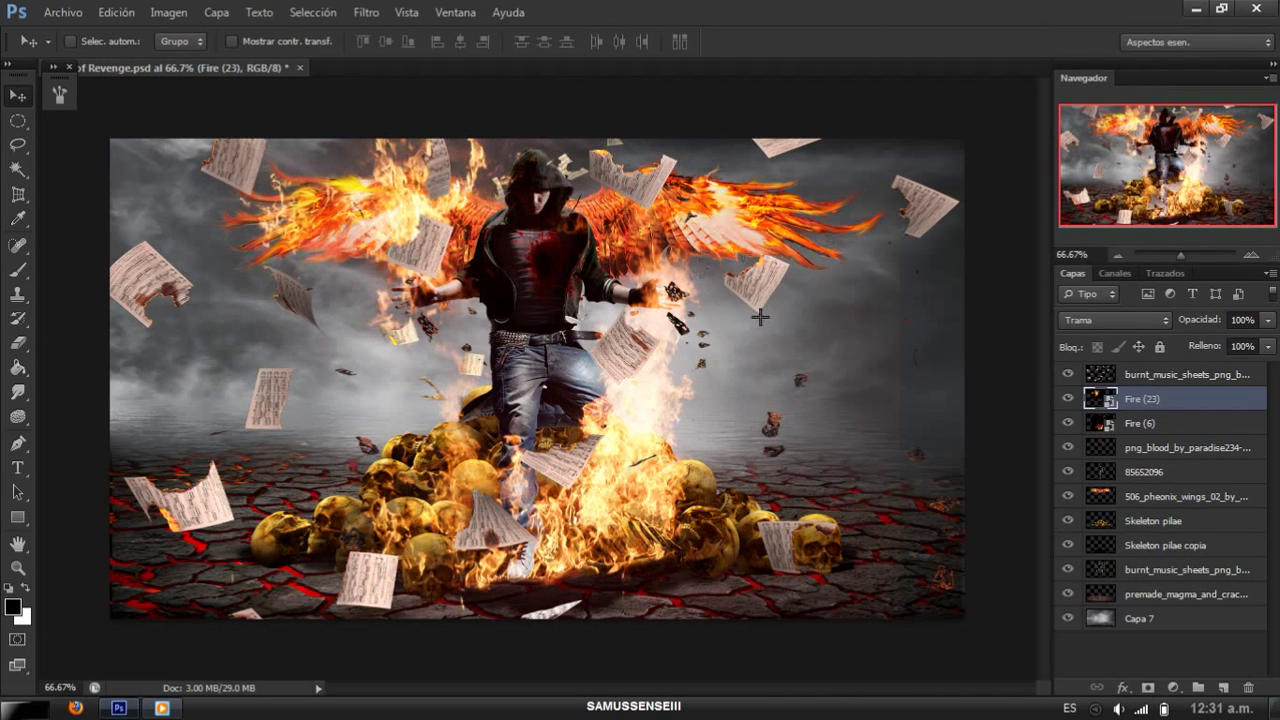
Step: Flatten the image and duplicate it as a Superponer-blended copy
right_click(1147, 374)
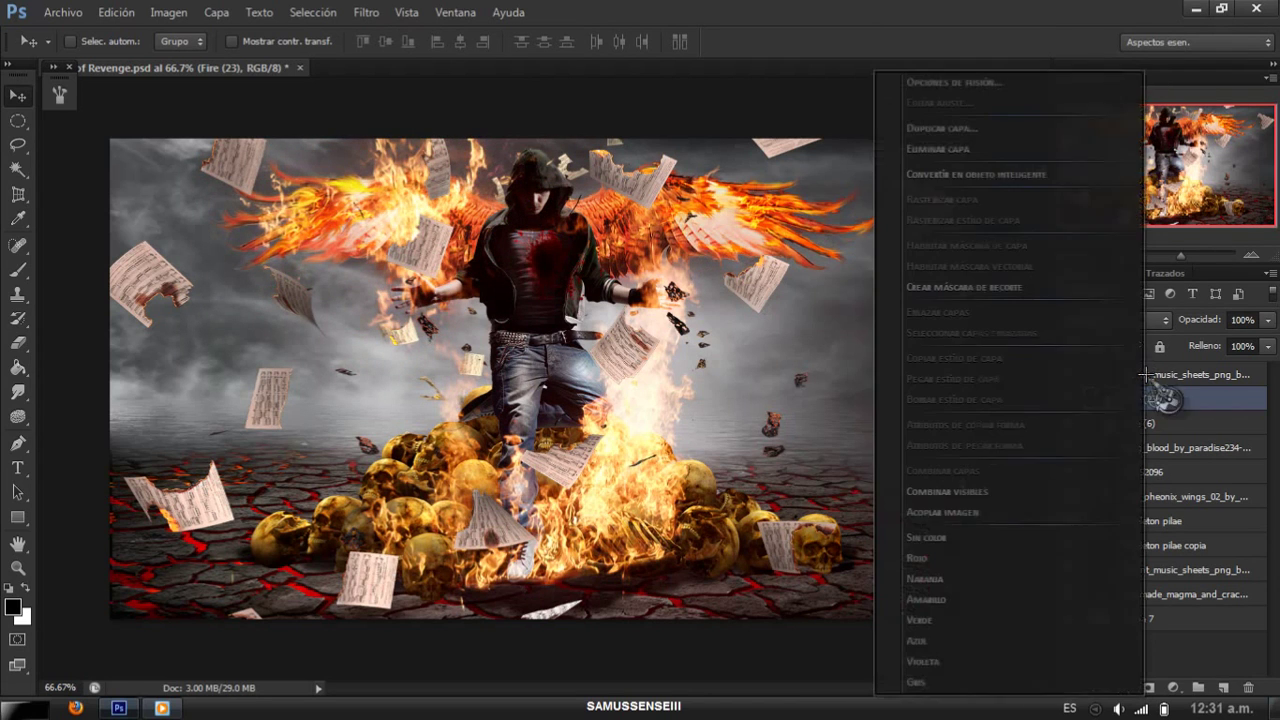
click(976, 515)
key(ctrl+j)
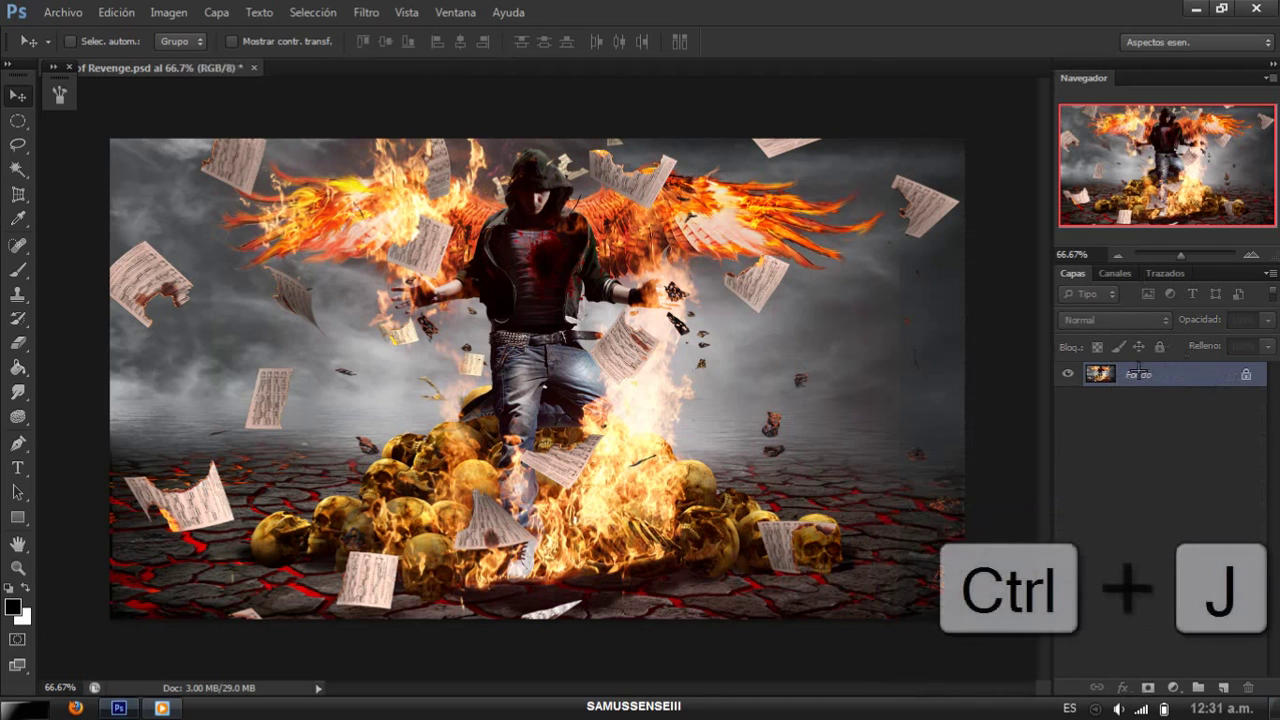
click(1140, 320)
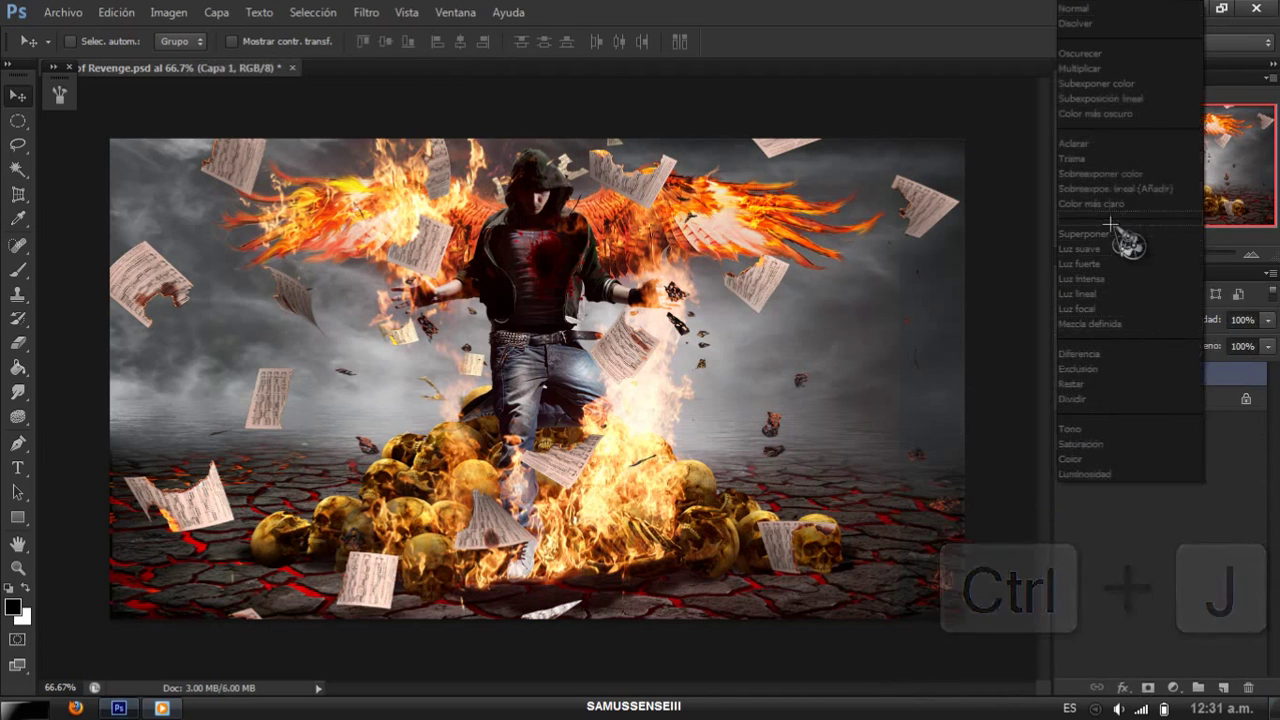
click(1112, 233)
Step: Fully desaturate the Superponer copy with Hue/Saturation at -100
key(ctrl+u)
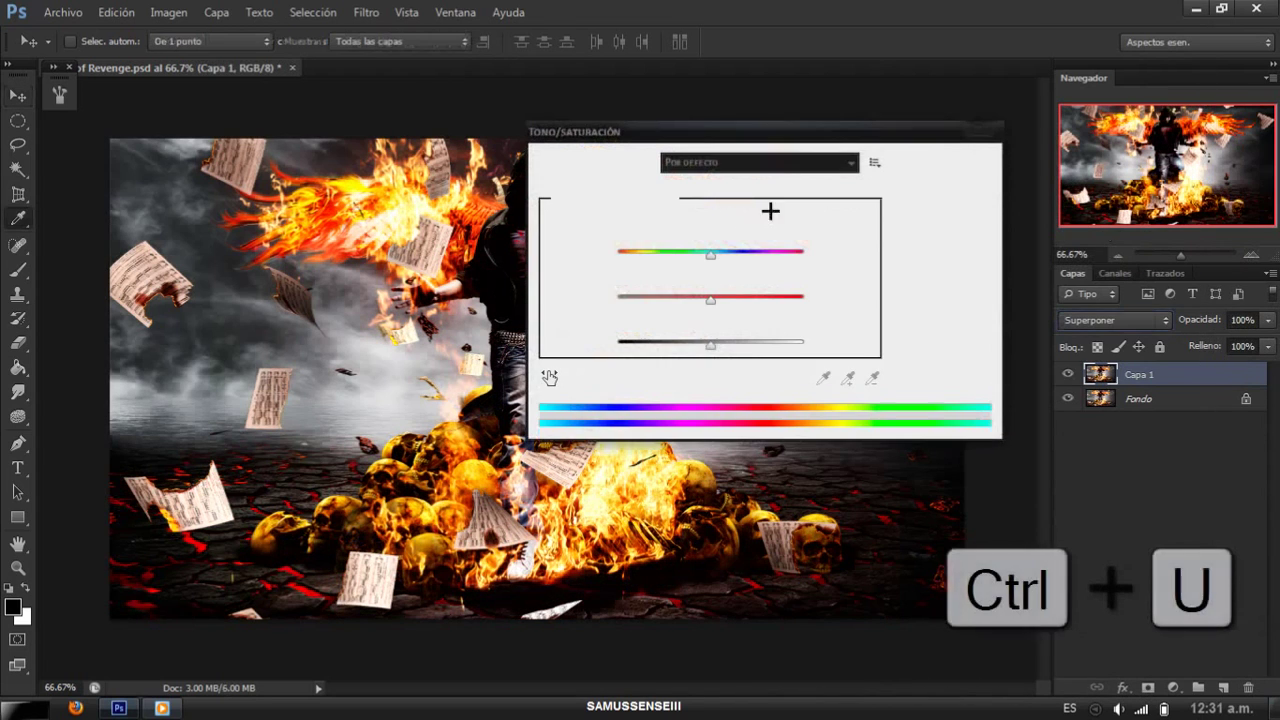
drag(710, 296, 608, 297)
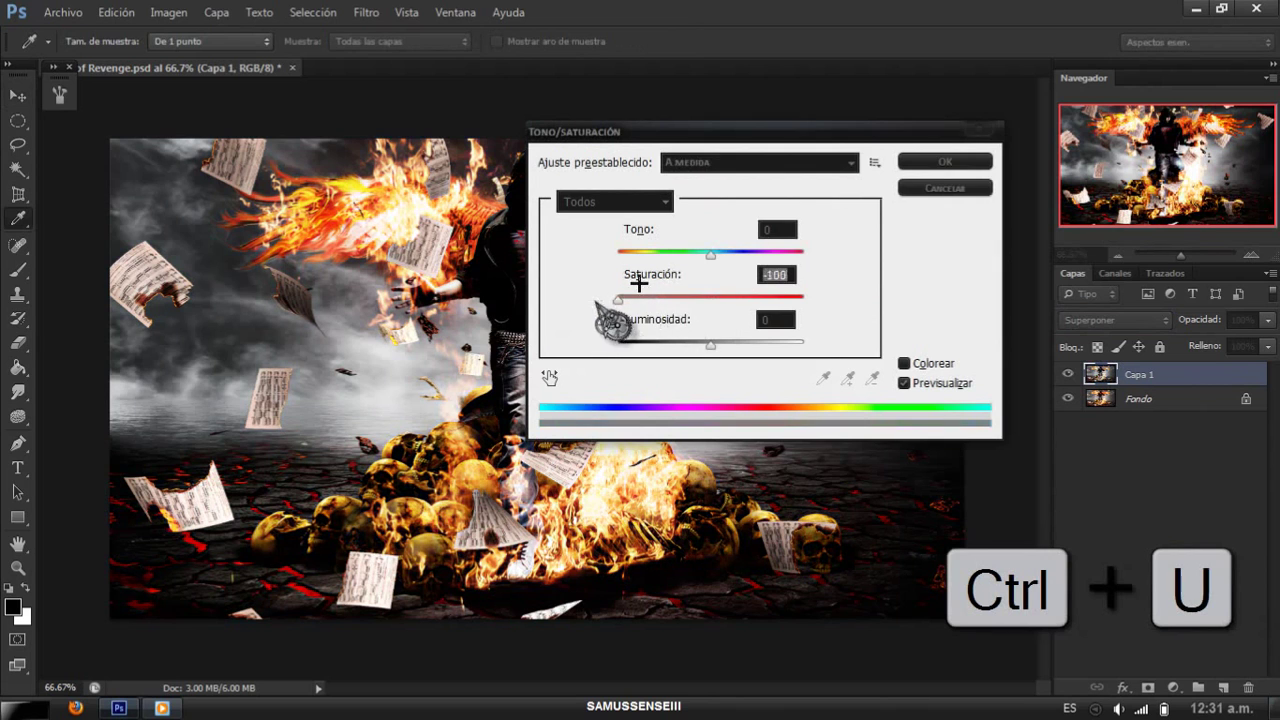
click(944, 162)
right_click(18, 342)
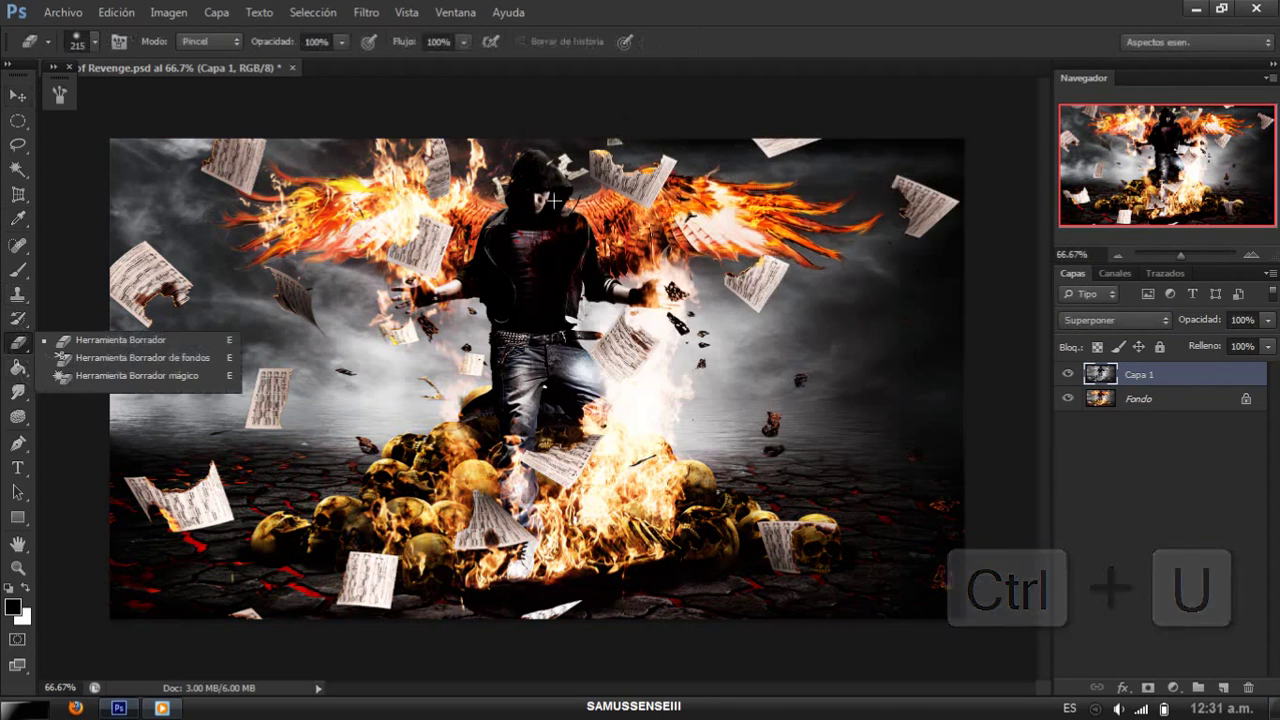
click(110, 341)
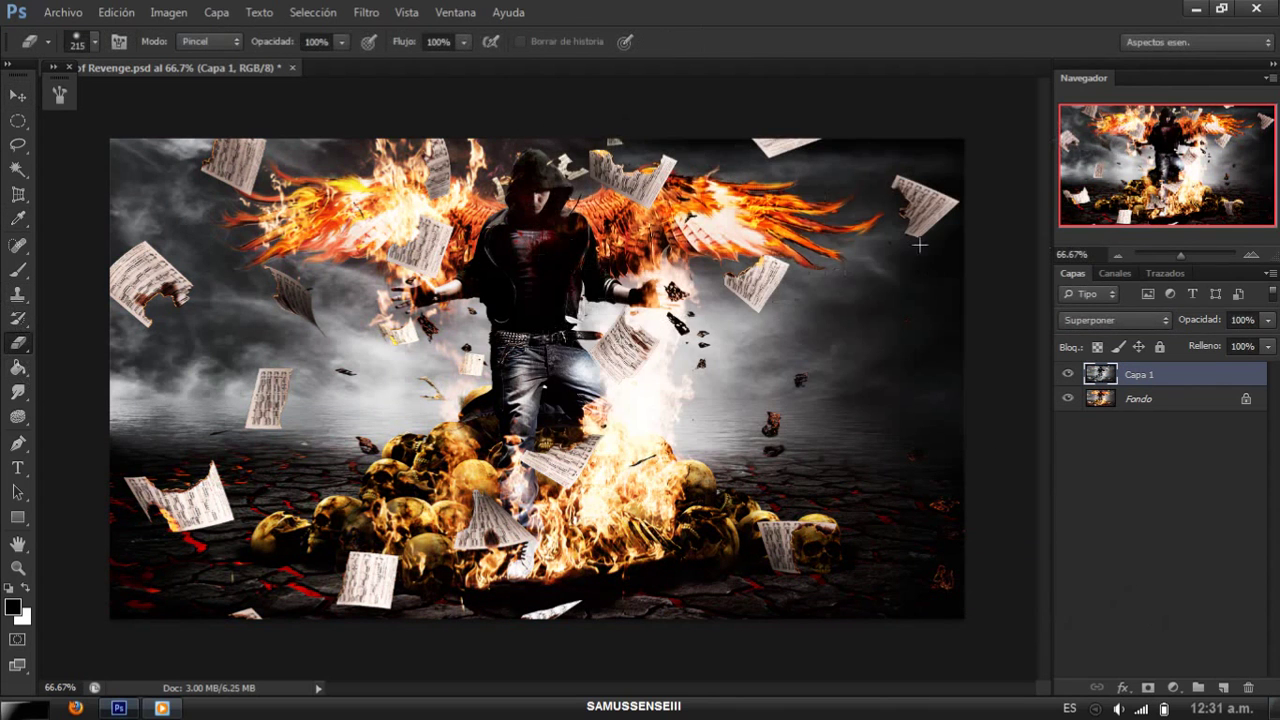